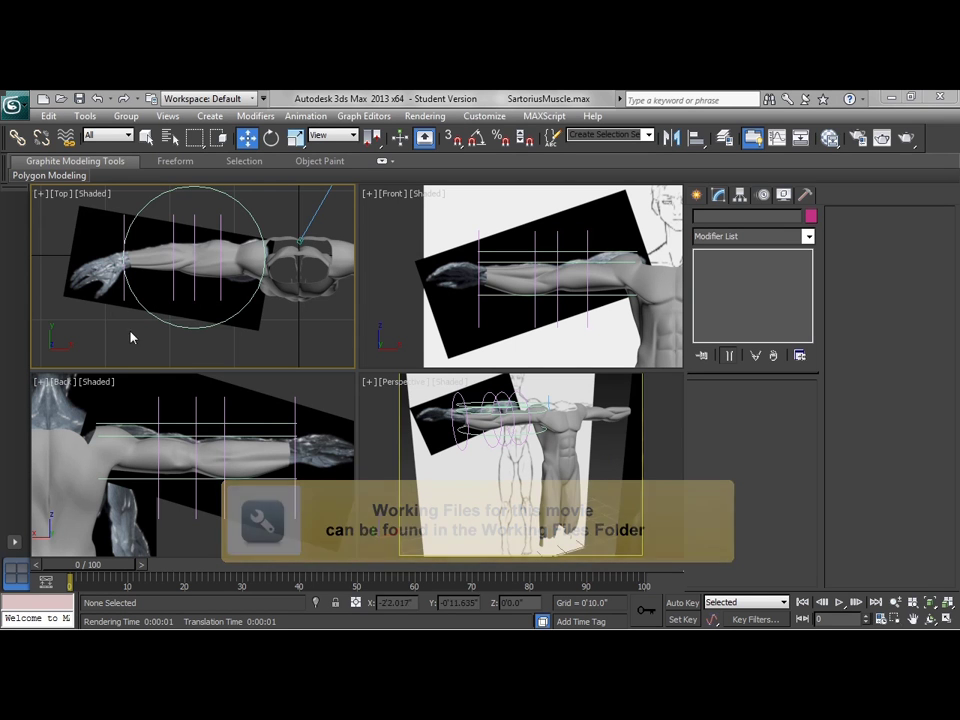
# Step: Select the arm reference planes and guide circles around the arm and hide the selection
pyautogui.moveTo(117, 337); pyautogui.dragTo(250, 310)
pyautogui.keyDown('alt'); pyautogui.moveTo(494, 473); pyautogui.dragTo(421, 452, button='middle'); pyautogui.keyUp('alt')
pyautogui.keyDown('ctrl'); pyautogui.click(540, 447); pyautogui.keyUp('ctrl')
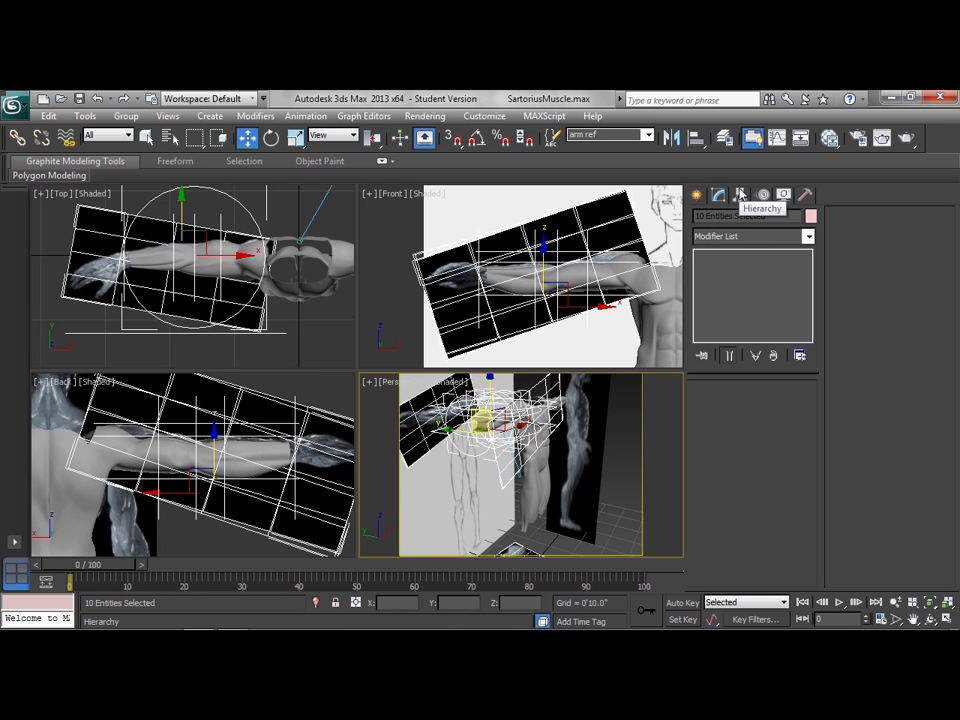
pyautogui.click(511, 319)
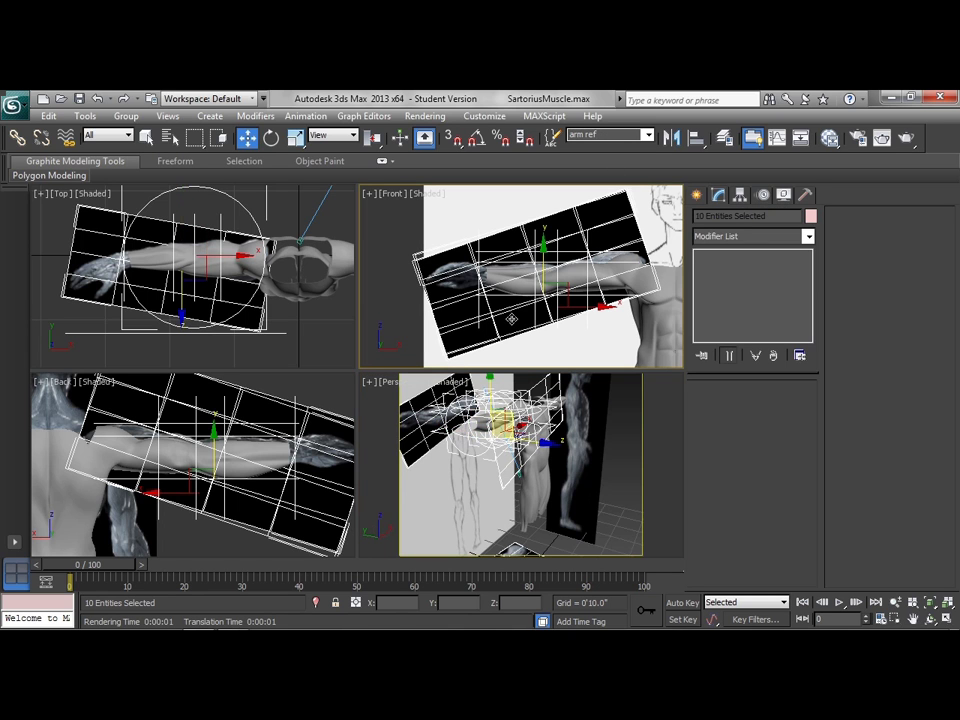
pyautogui.rightClick(509, 320)
pyautogui.click(551, 274)
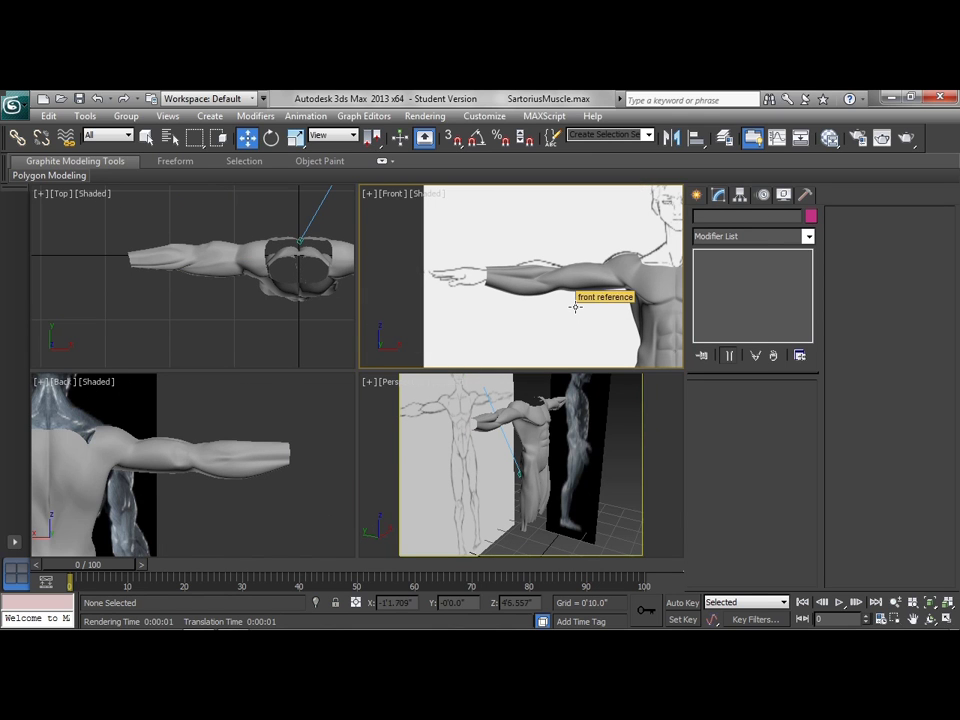
# Step: Create a plane about 11.3 by 14 inches in the top view, placed beyond the wrist end of the arm
pyautogui.click(699, 196)
pyautogui.click(781, 353)
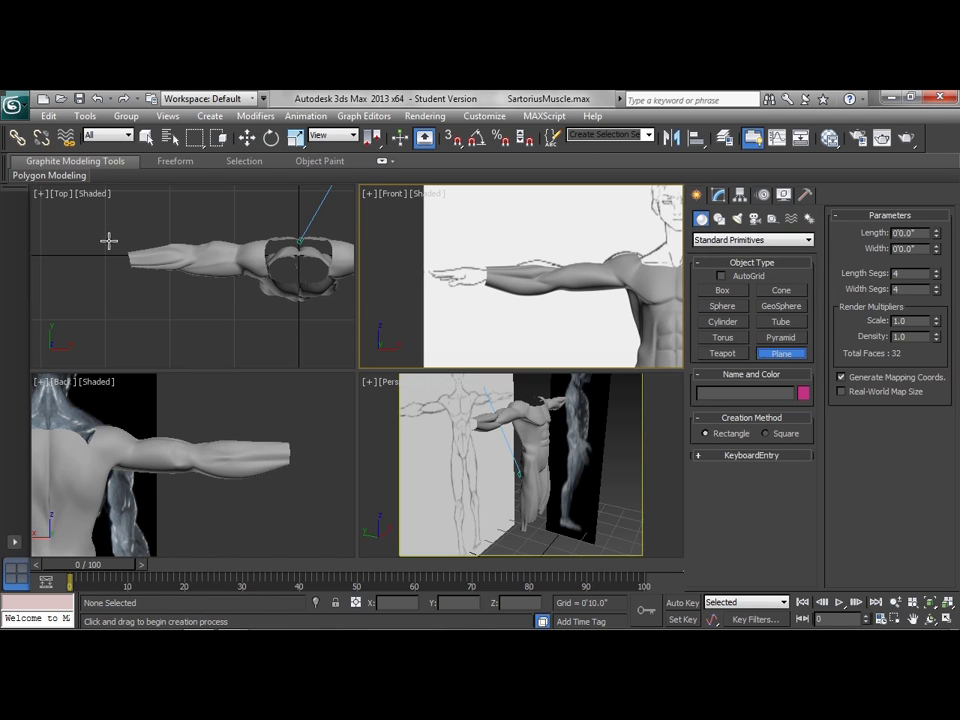
pyautogui.moveTo(51, 223); pyautogui.dragTo(141, 296)
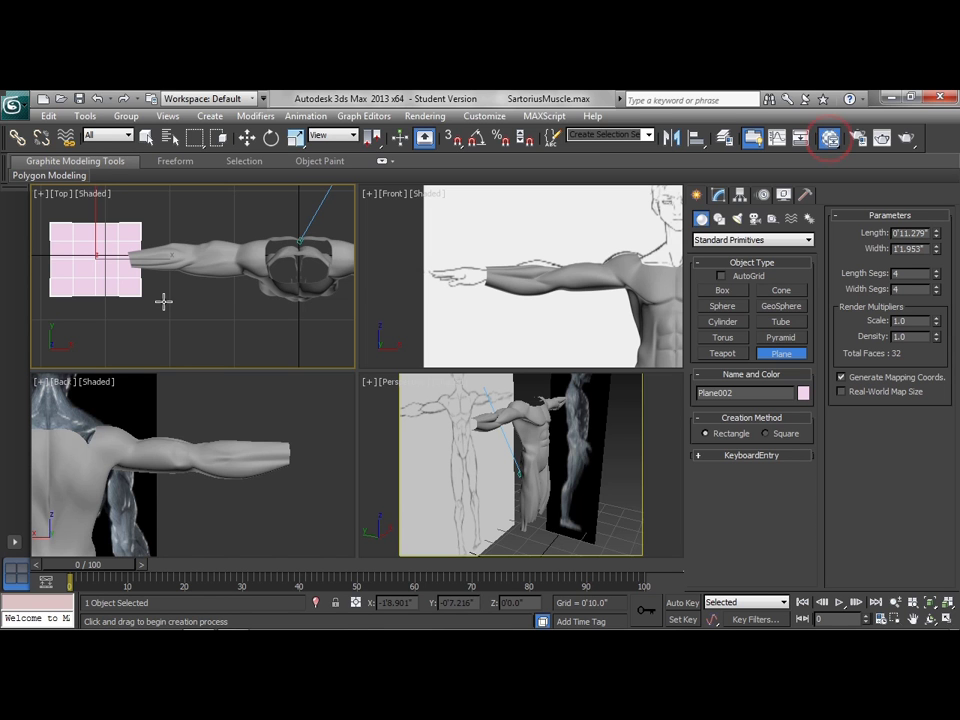
# Step: Add a Standard material and a Bitmap map using hand_back_open.JPG from the Max 2013 folder in the material editor
pyautogui.press('m')
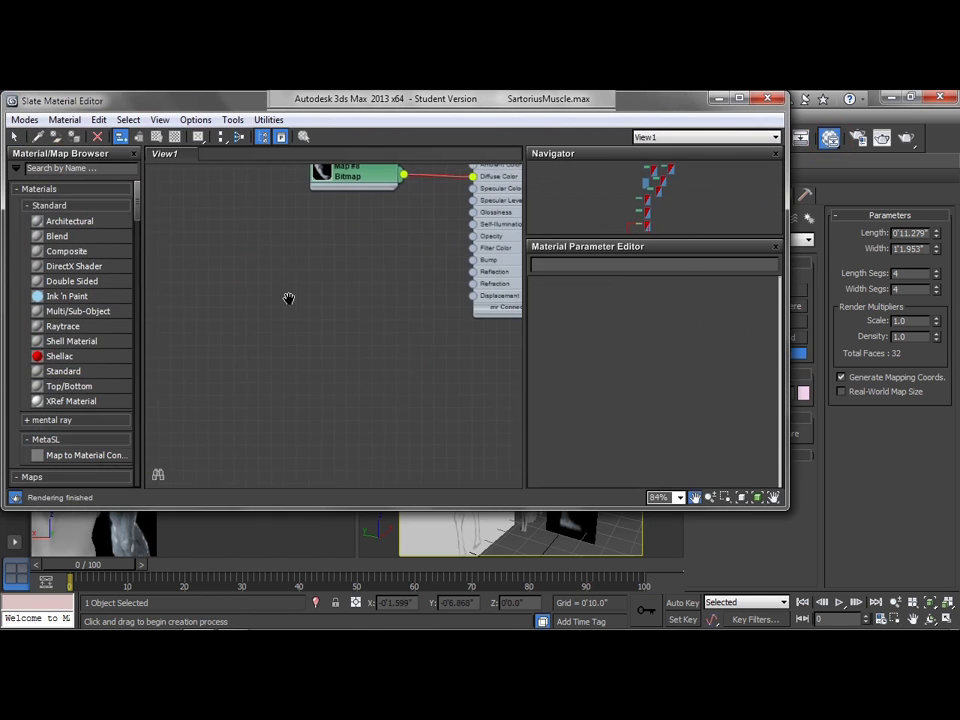
pyautogui.moveTo(63, 371); pyautogui.dragTo(300, 312)
pyautogui.moveTo(138, 214); pyautogui.dragTo(139, 242)
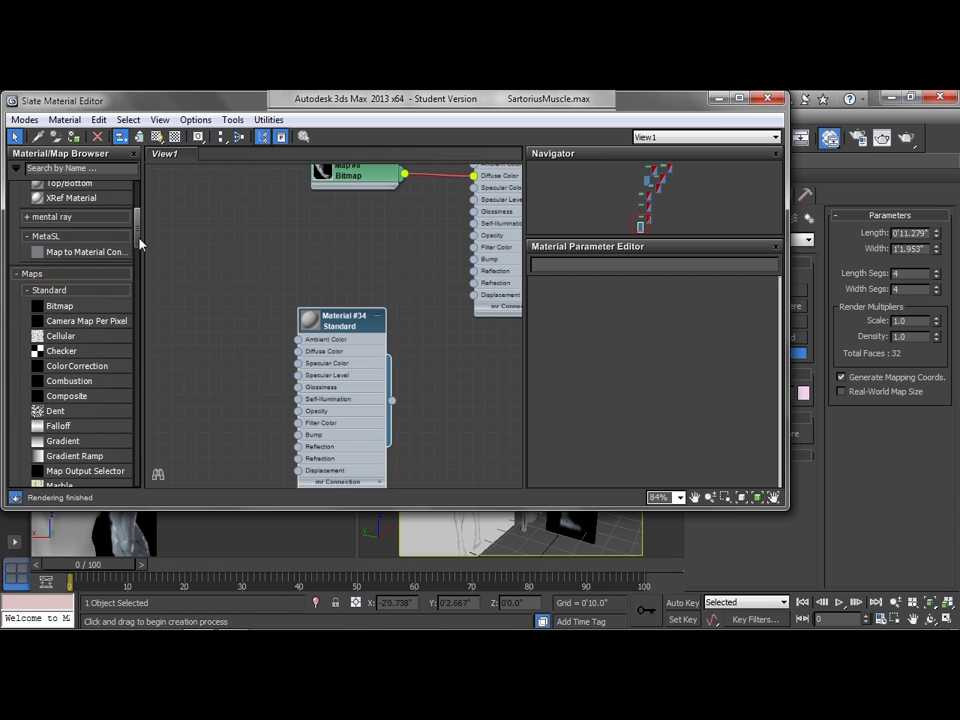
pyautogui.moveTo(60, 306); pyautogui.dragTo(204, 343)
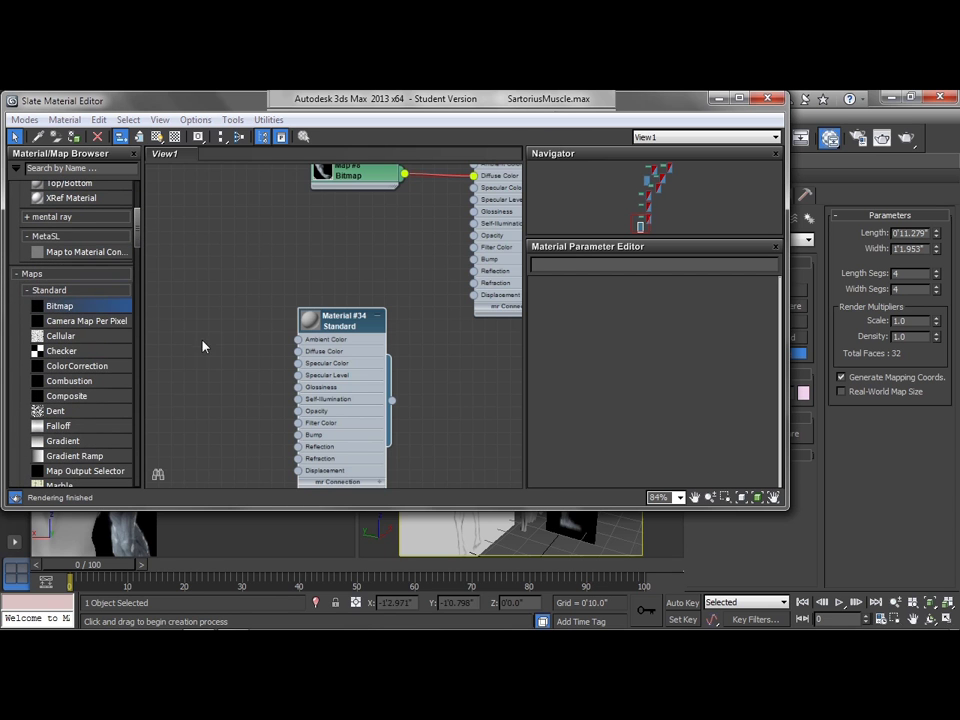
pyautogui.click(240, 126)
pyautogui.click(195, 159)
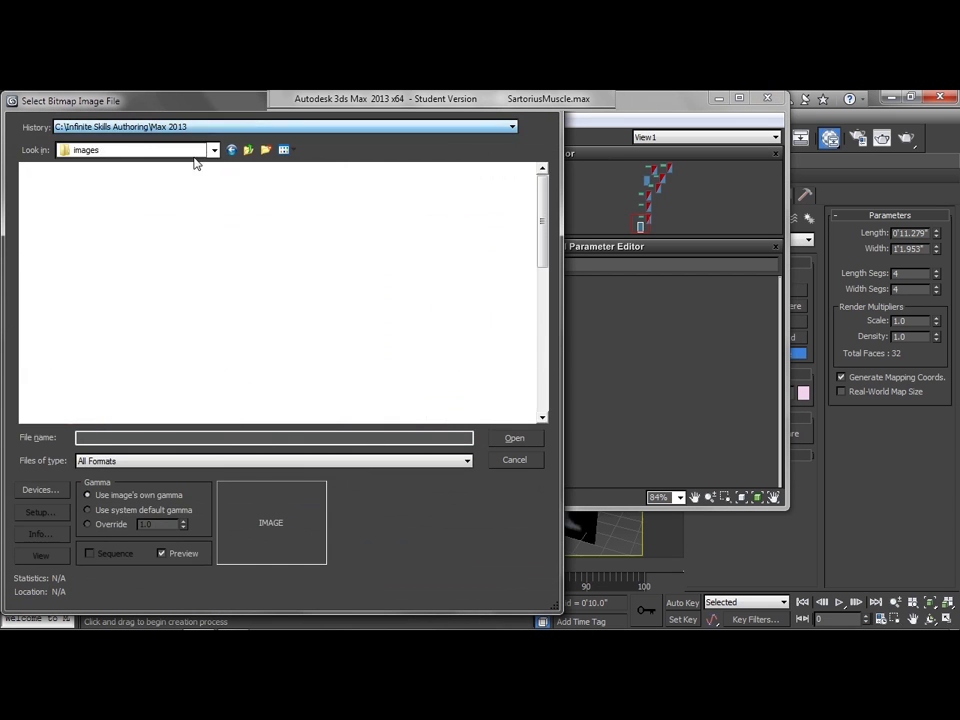
pyautogui.moveTo(544, 252); pyautogui.dragTo(545, 327)
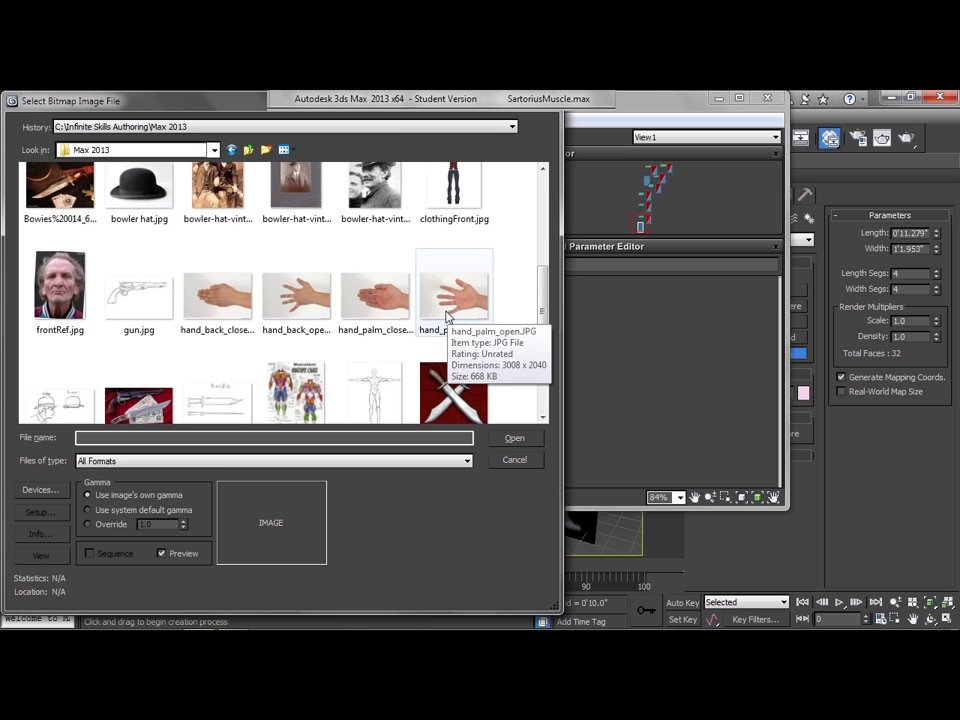
pyautogui.click(307, 311)
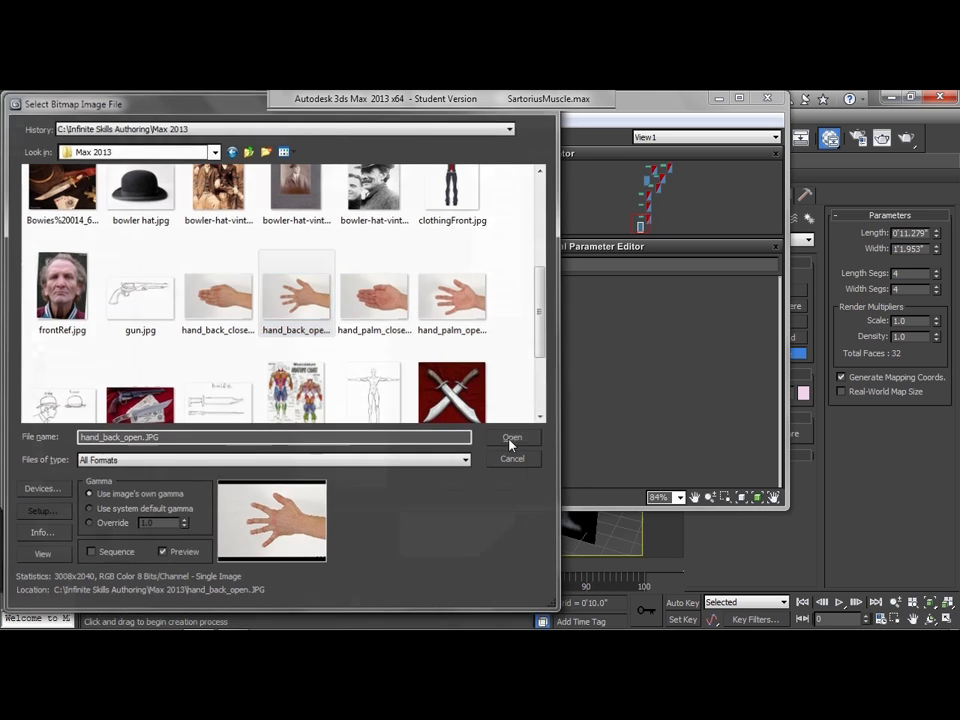
pyautogui.click(512, 437)
# Step: Connect the hand bitmap to the new material's Diffuse Color, assign the material to the plane and show it shaded in the viewport
pyautogui.moveTo(253, 337); pyautogui.dragTo(372, 303)
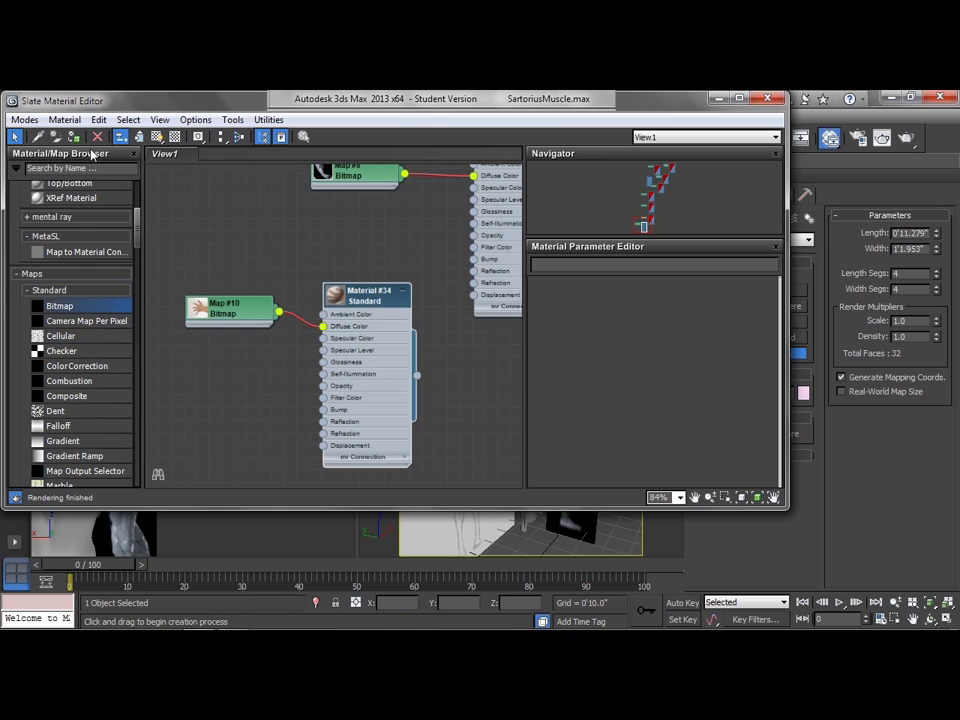
pyautogui.click(157, 137)
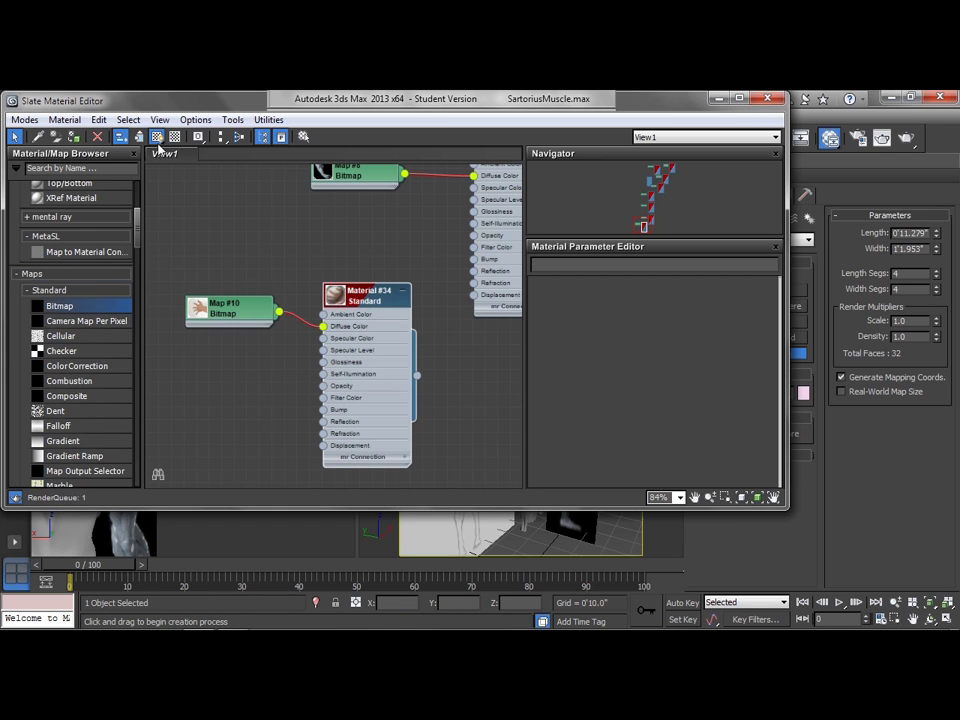
pyautogui.click(766, 99)
# Step: Add a UVW Map modifier to the hand reference plane
pyautogui.moveTo(204, 301); pyautogui.dragTo(309, 317, button='middle')
pyautogui.scroll(2, 274, 306)
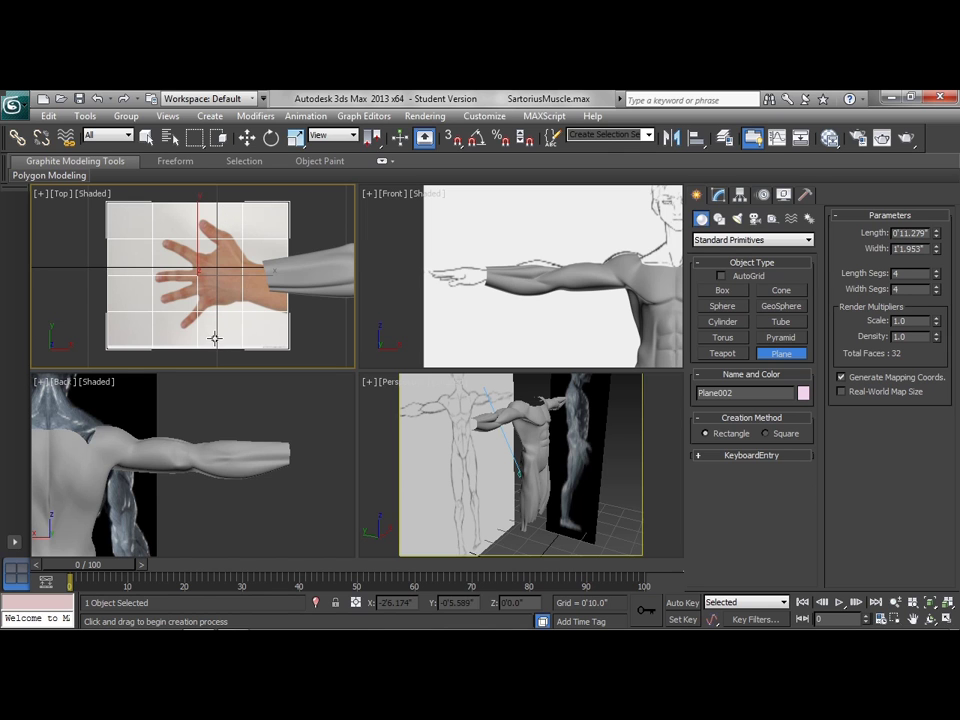
pyautogui.click(718, 195)
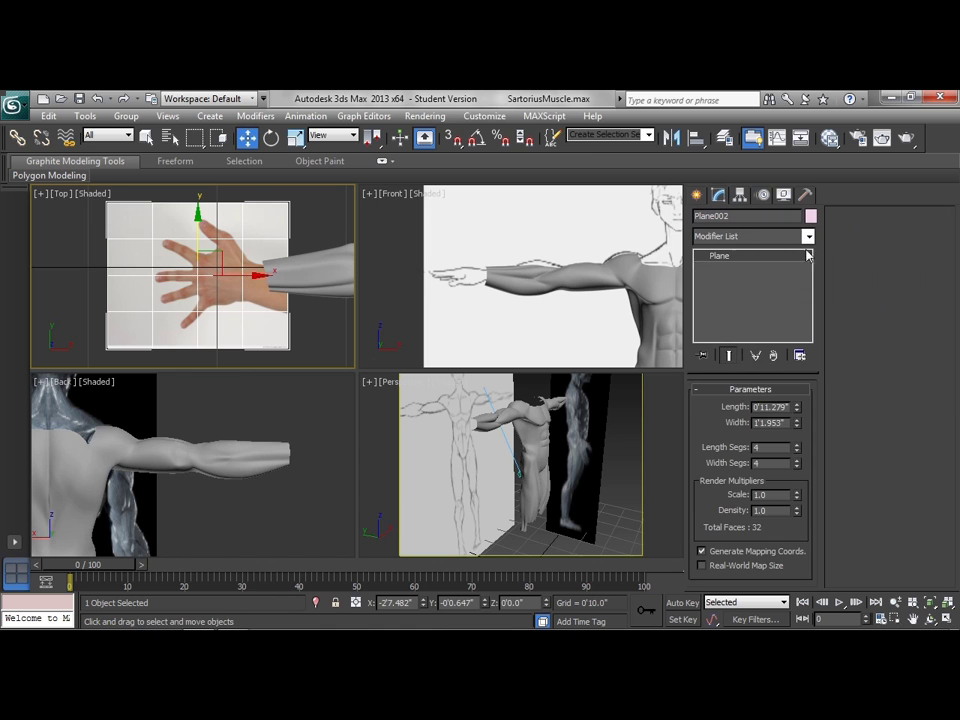
pyautogui.click(811, 237)
pyautogui.scroll(-20, 730, 450)
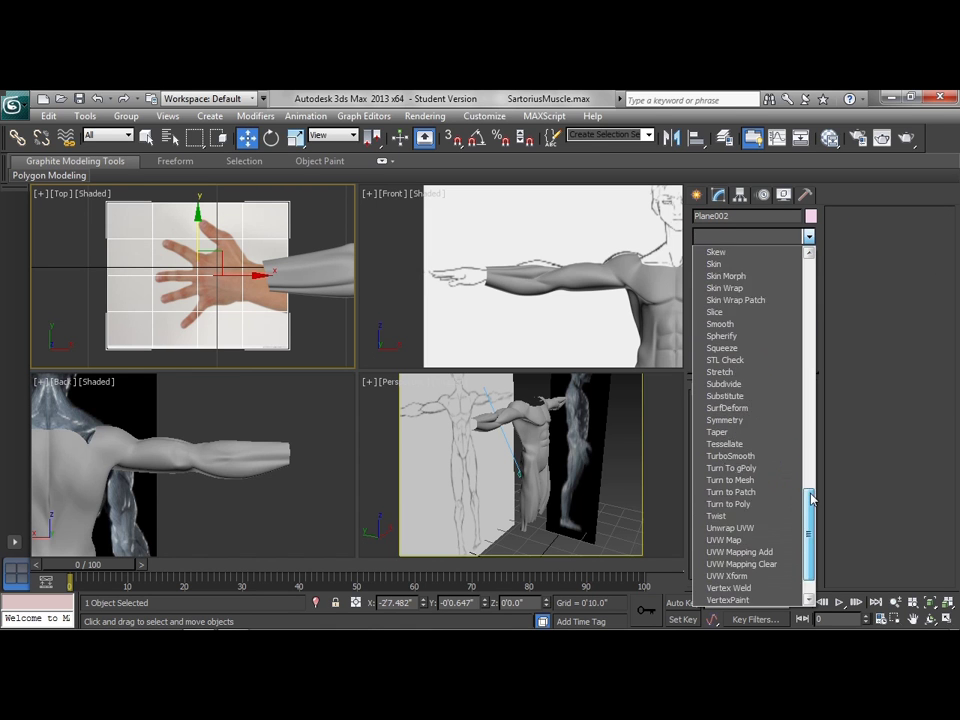
pyautogui.click(710, 492)
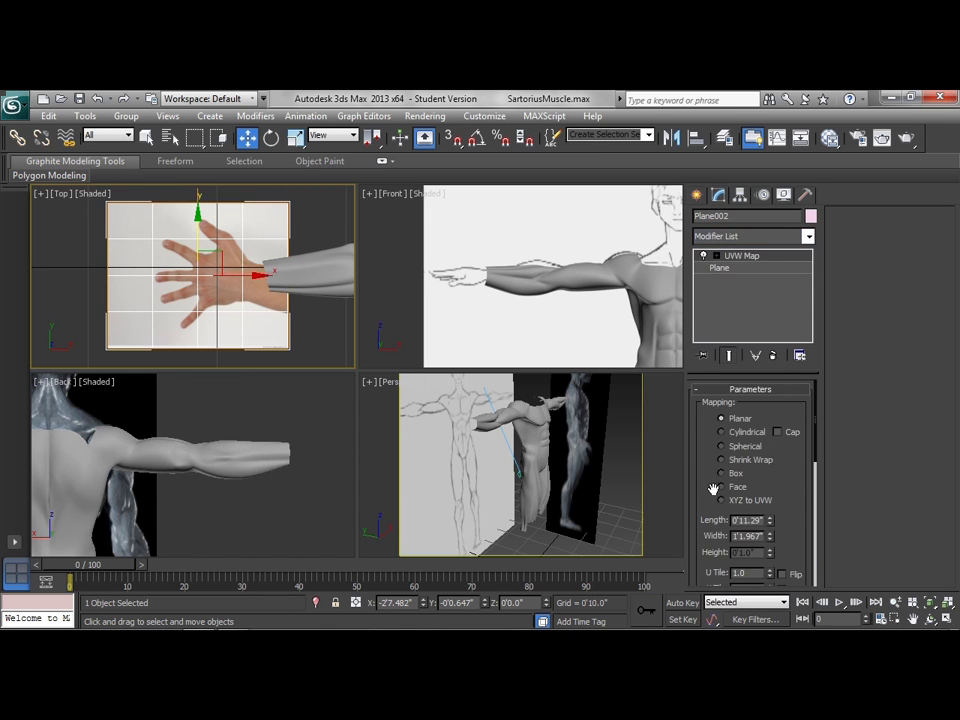
# Step: Fit the plane's UVW mapping to the proportions of the hand_back_open.JPG bitmap
pyautogui.scroll(-5, 760, 510)
pyautogui.click(724, 541)
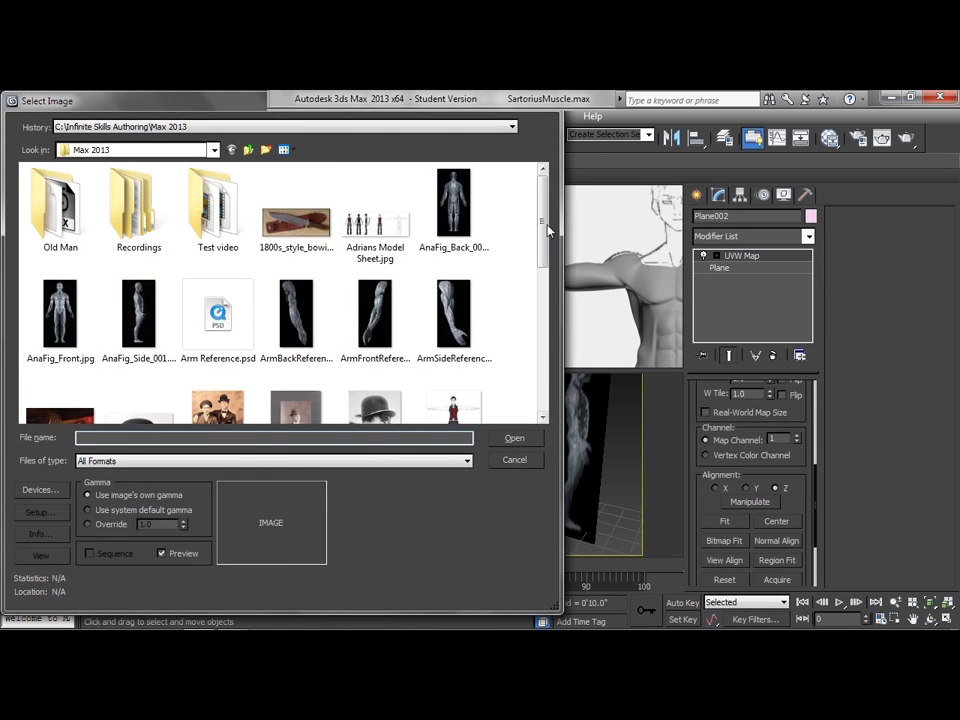
pyautogui.moveTo(546, 226); pyautogui.dragTo(541, 306)
pyautogui.click(296, 330)
pyautogui.click(514, 438)
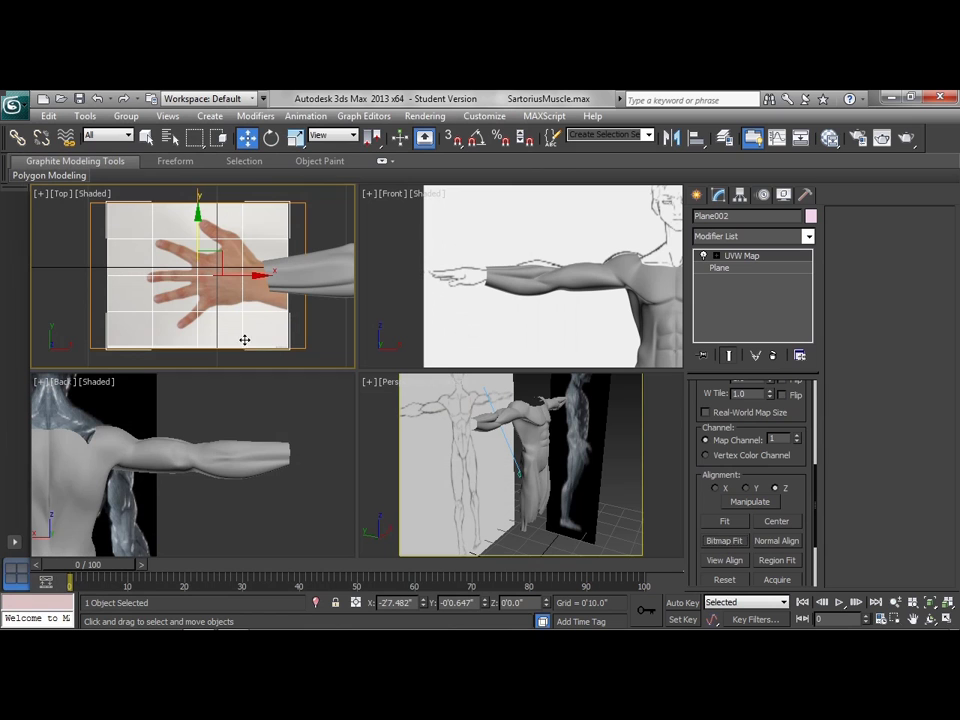
# Step: Mirror the hand plane across the Y axis without cloning and shift it to line up the pictured wrist with the arm
pyautogui.scroll(-2, 238, 313)
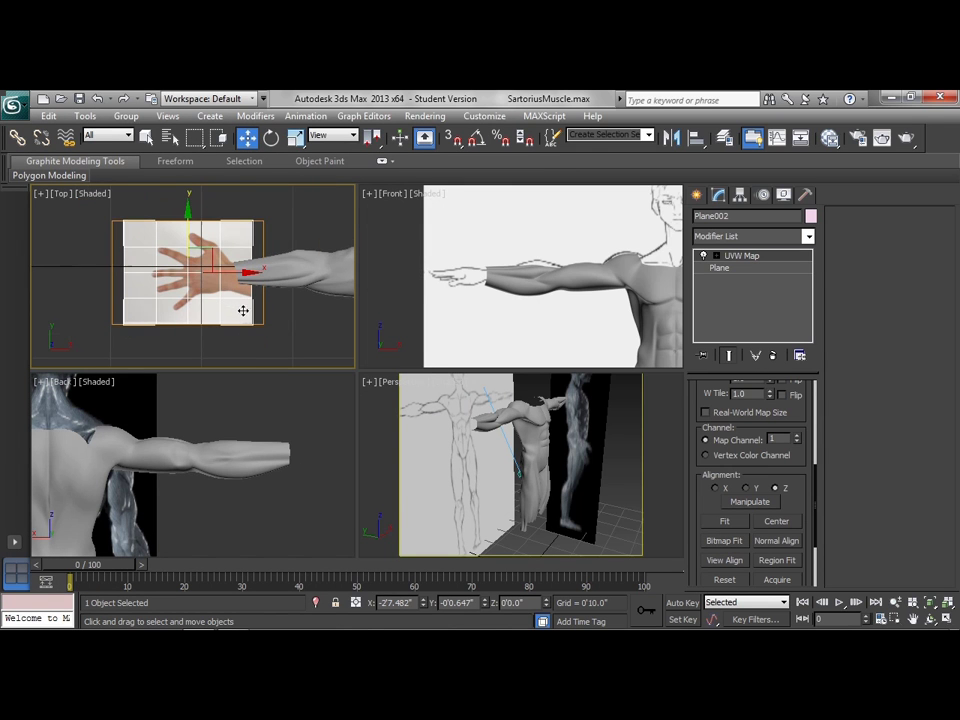
pyautogui.click(671, 138)
pyautogui.click(452, 295)
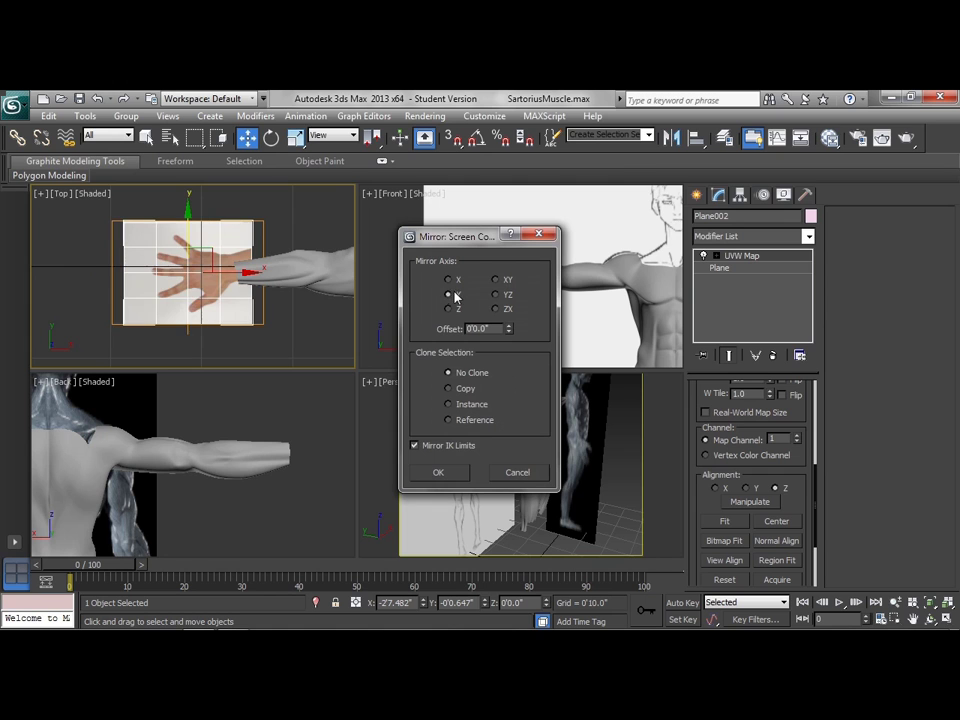
pyautogui.click(434, 474)
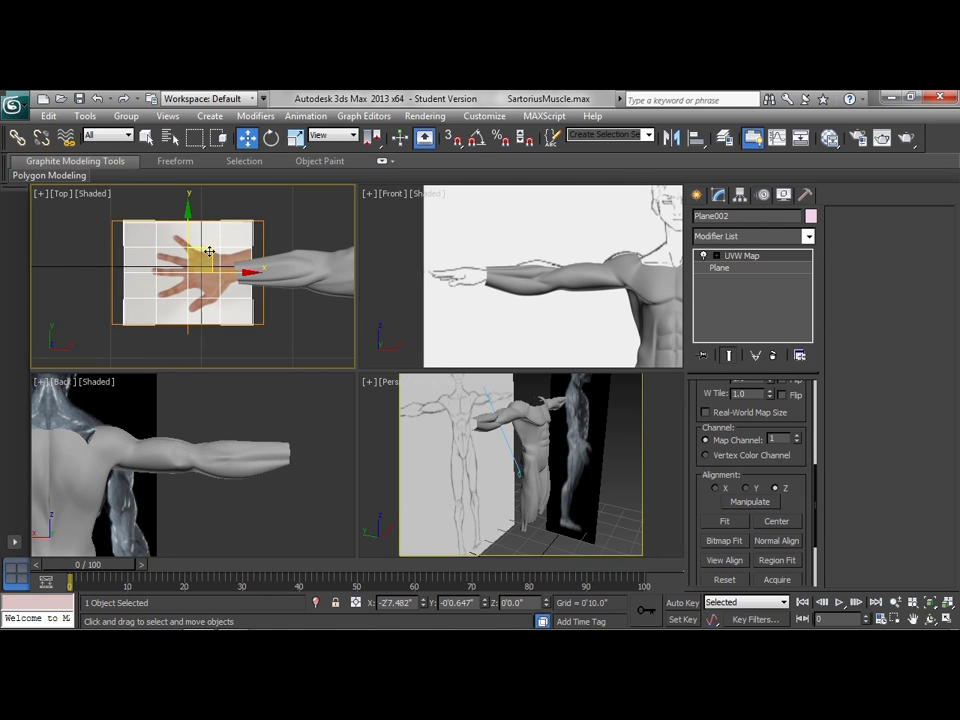
pyautogui.moveTo(209, 253); pyautogui.dragTo(207, 261)
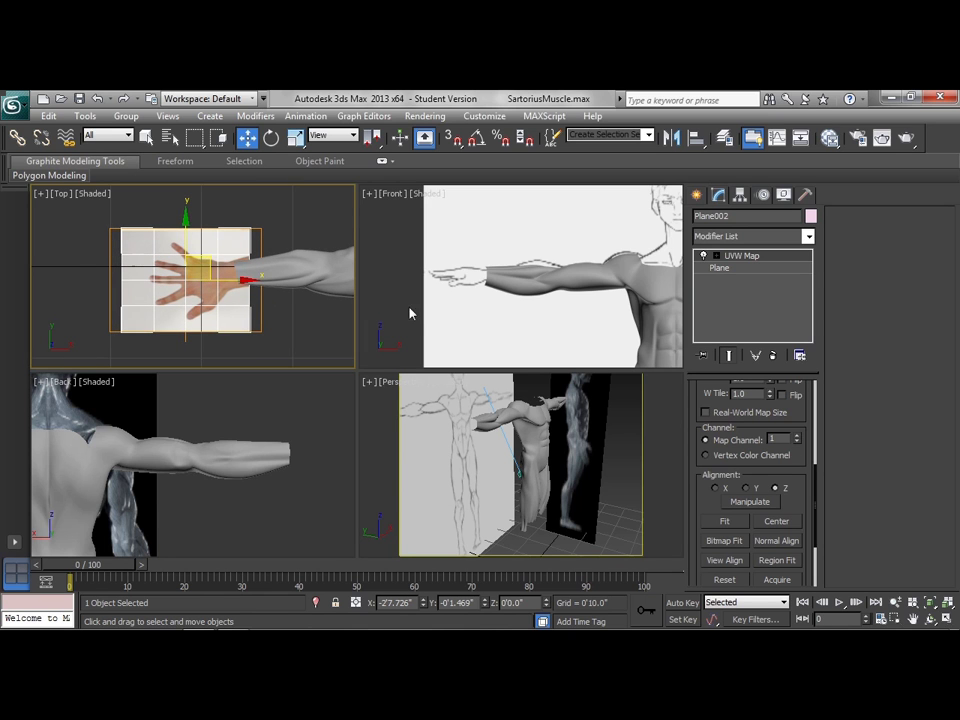
# Step: Raise the hand plane in the front view to just below the arm, at a height of about 4'7"
pyautogui.scroll(-4, 410, 313)
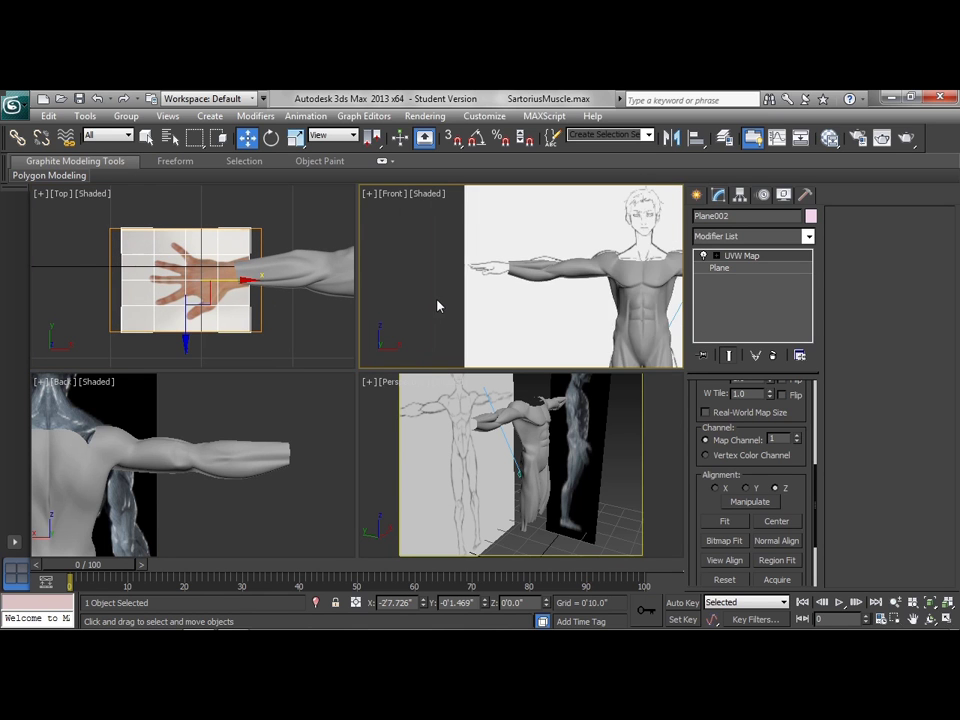
pyautogui.scroll(-5, 437, 305)
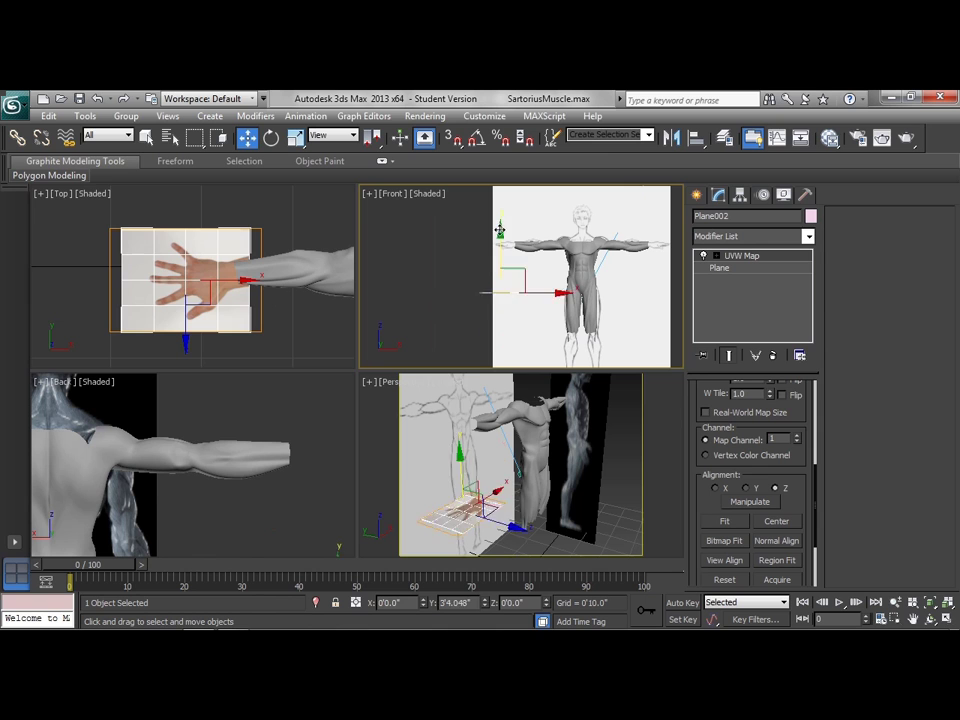
pyautogui.moveTo(499, 231); pyautogui.dragTo(499, 192)
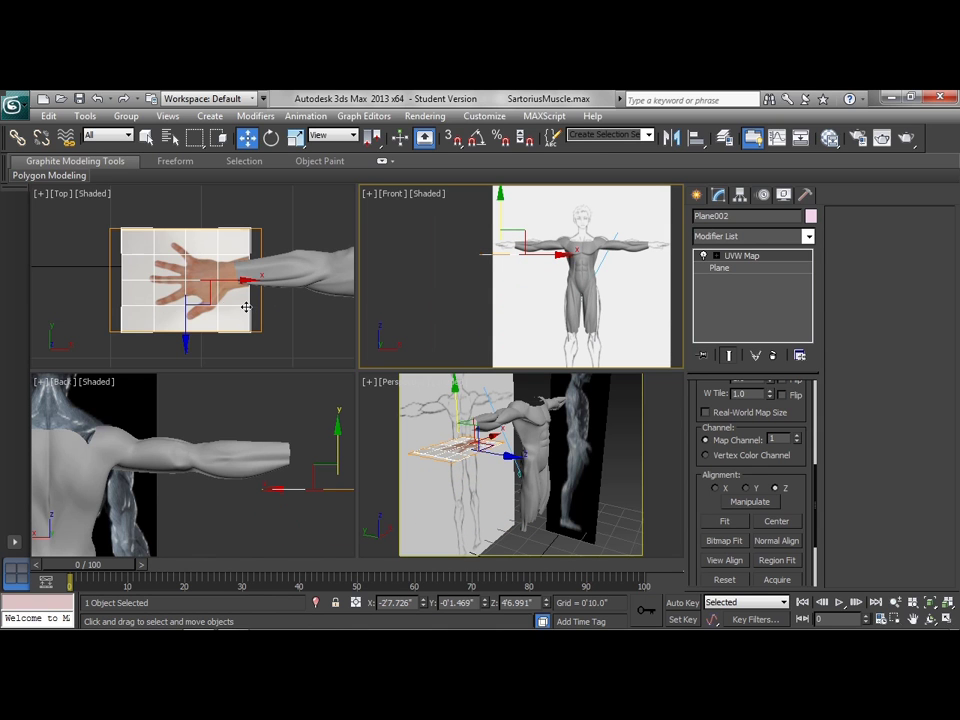
# Step: Switch the back view to the left view and draw a circle centred on the arm, enclosing the shoulder
pyautogui.moveTo(228, 296); pyautogui.dragTo(235, 322, button='middle')
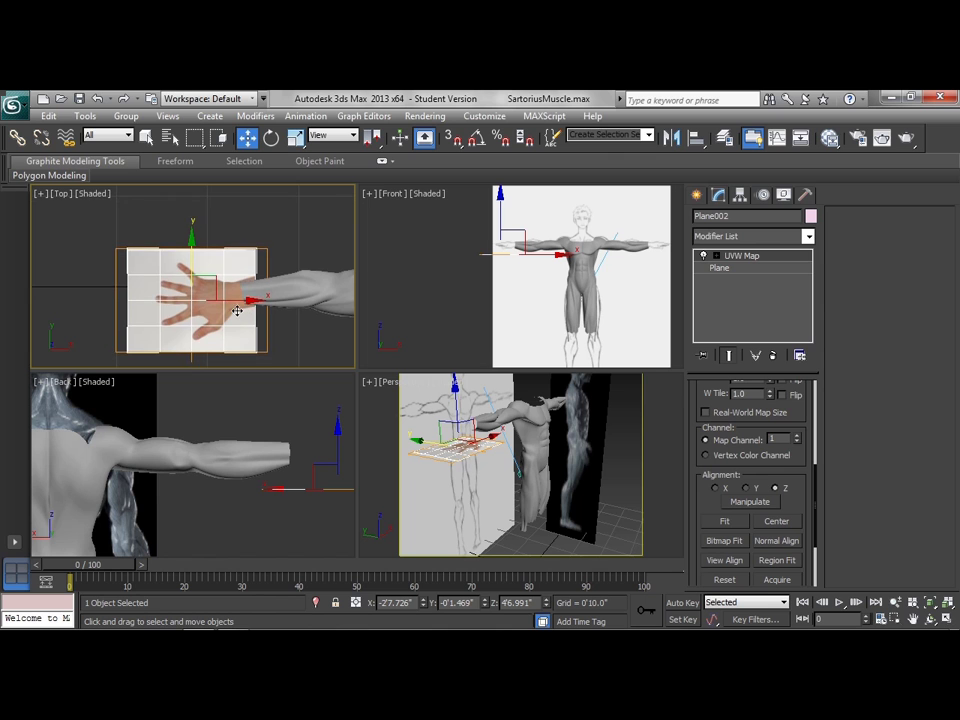
pyautogui.scroll(-4, 235, 320)
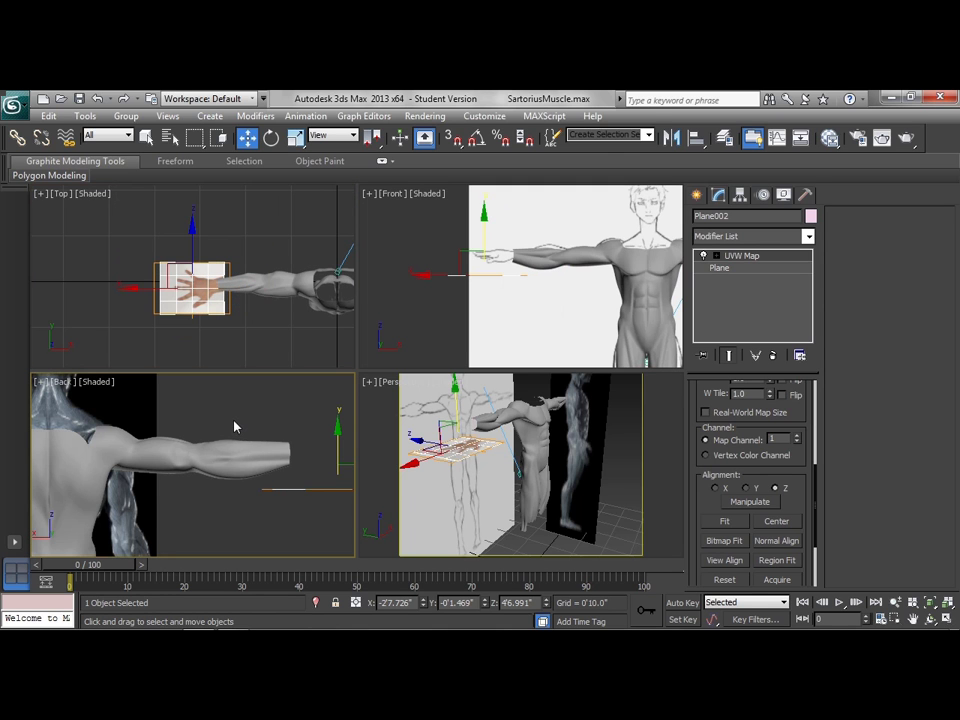
pyautogui.press('l')
pyautogui.scroll(-5, 244, 440)
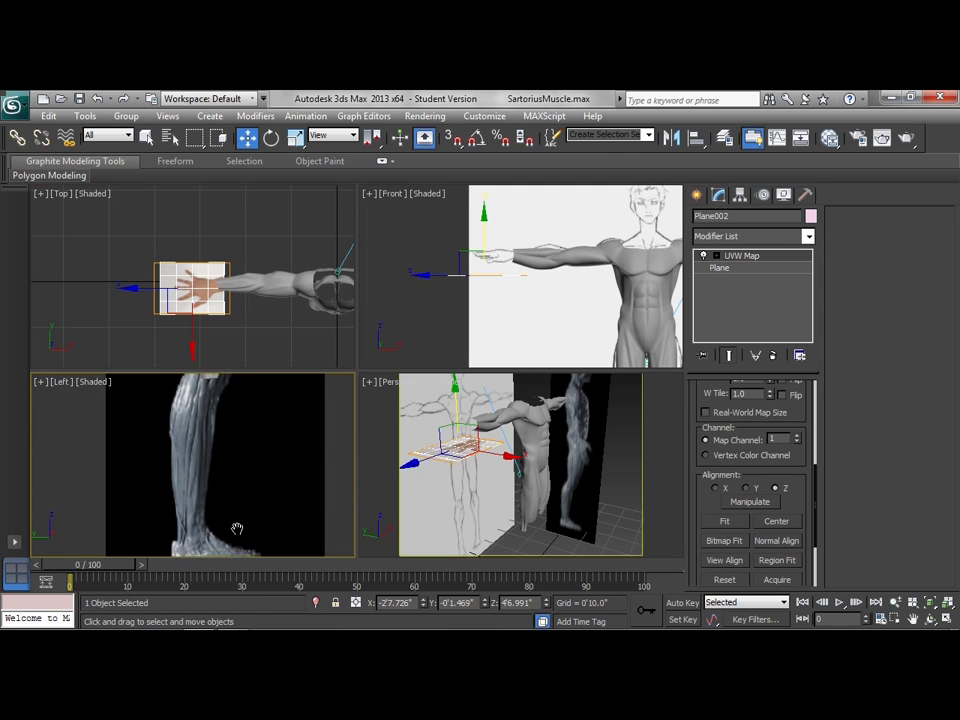
pyautogui.scroll(6, 250, 470)
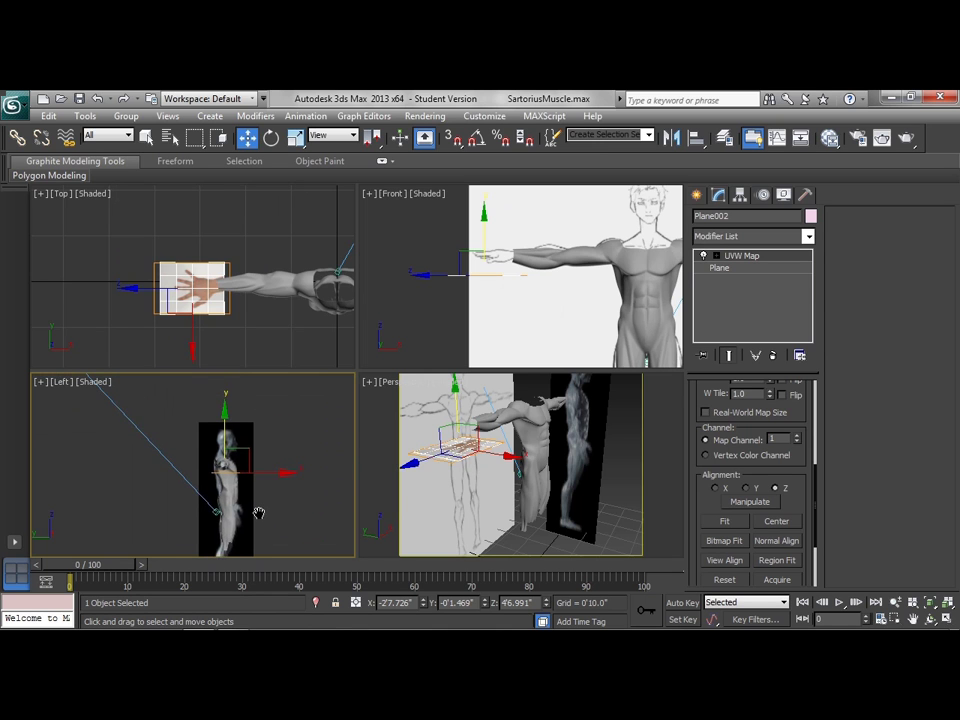
pyautogui.moveTo(287, 485); pyautogui.dragTo(240, 499, button='middle')
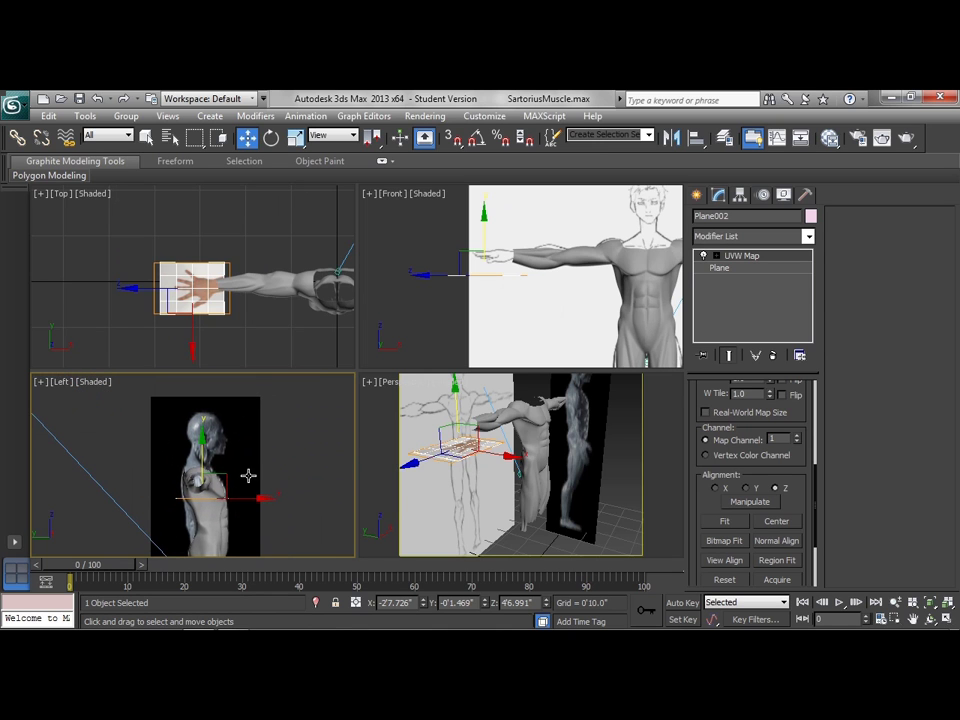
pyautogui.click(697, 196)
pyautogui.click(719, 218)
pyautogui.click(723, 318)
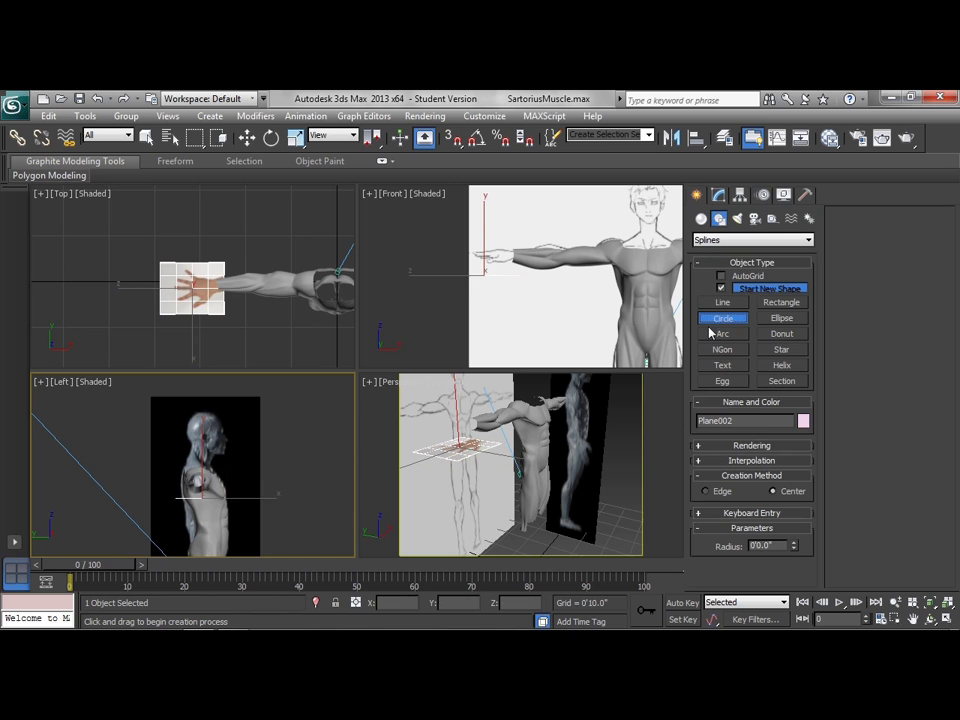
pyautogui.moveTo(197, 481); pyautogui.dragTo(214, 491)
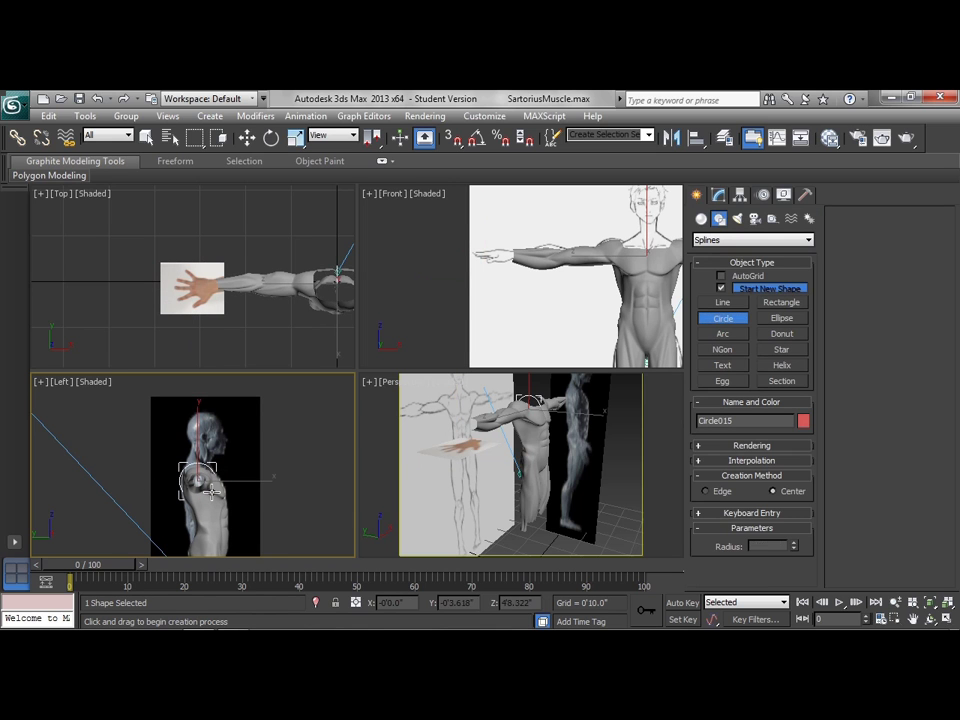
# Step: Move the circle along the X axis in the top view to the wrist, at about X -2'2.4"
pyautogui.rightClick(238, 352)
pyautogui.rightClick(332, 351)
pyautogui.moveTo(318, 306); pyautogui.dragTo(280, 306, button='middle')
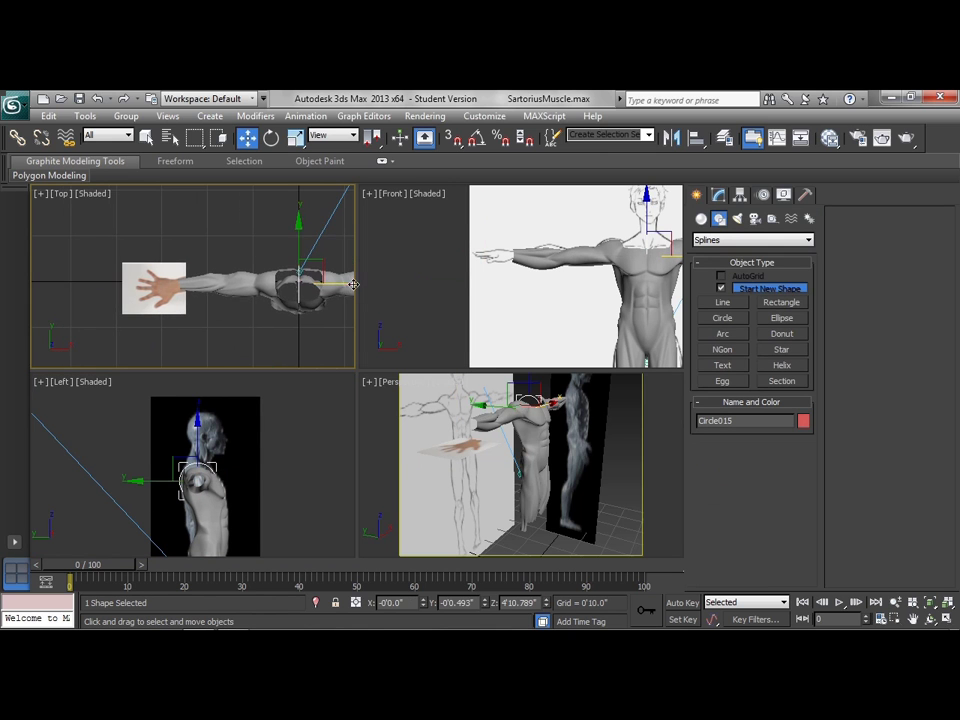
pyautogui.moveTo(322, 285); pyautogui.dragTo(225, 284)
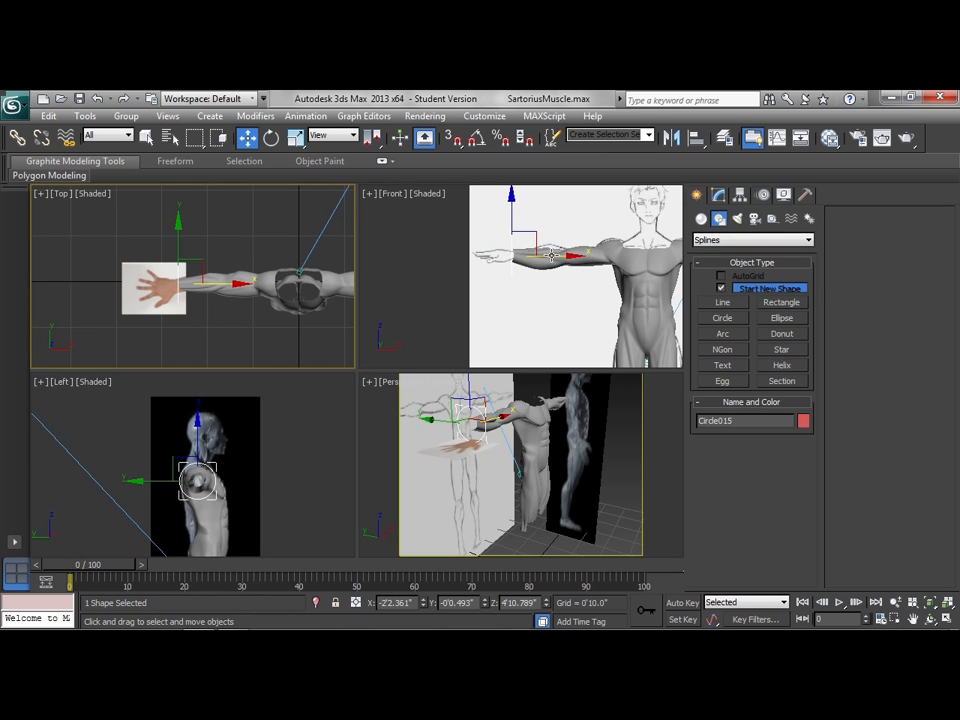
# Step: Copy the wrist circle once along the X axis in the front view to the fingertips, at about X -2'10"
pyautogui.click(514, 256)
pyautogui.keyDown('shift'); pyautogui.moveTo(515, 255); pyautogui.dragTo(512, 255); pyautogui.keyUp('shift')
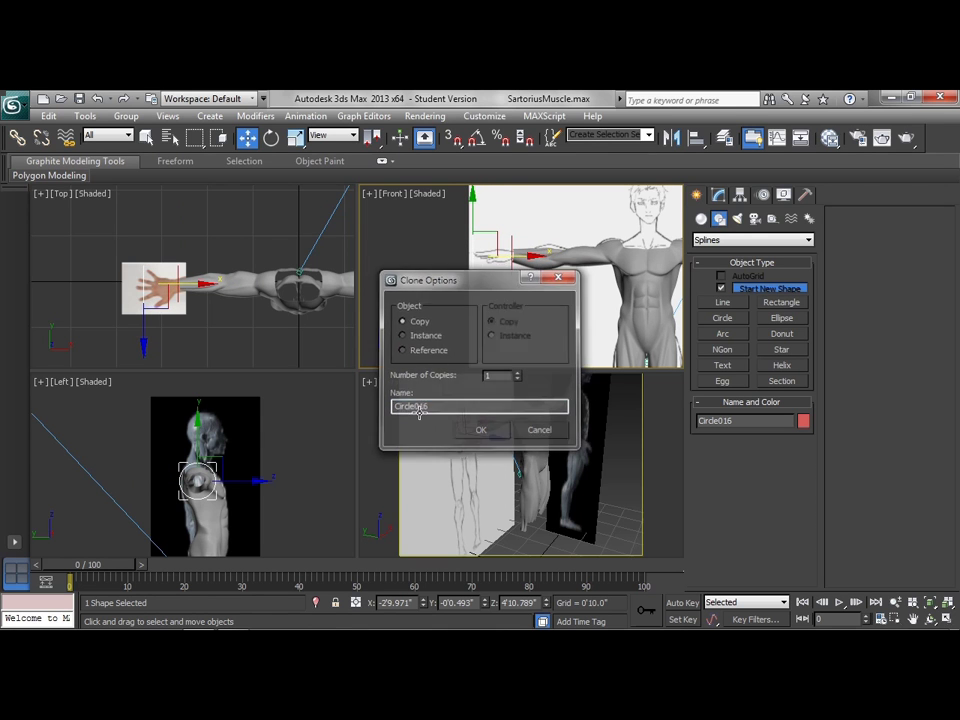
pyautogui.click(482, 435)
# Step: Scale the hand reference plane down uniformly to about 86% so the pictured hand approaches the spacing of the two circles
pyautogui.scroll(5, 236, 314)
pyautogui.scroll(4, 280, 318)
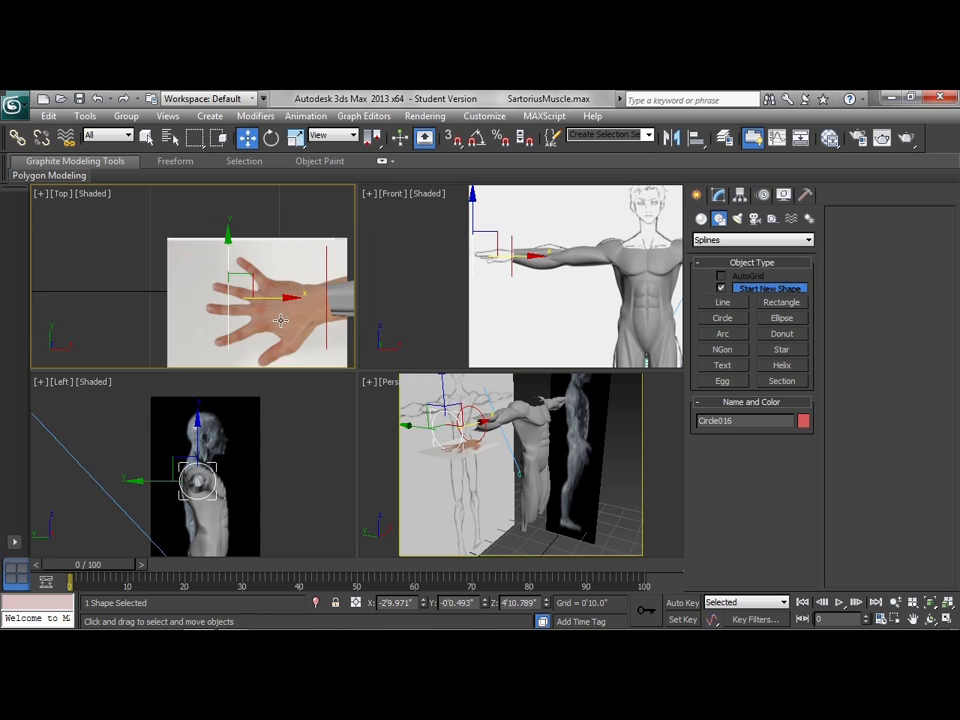
pyautogui.click(229, 263)
pyautogui.rightClick(259, 270)
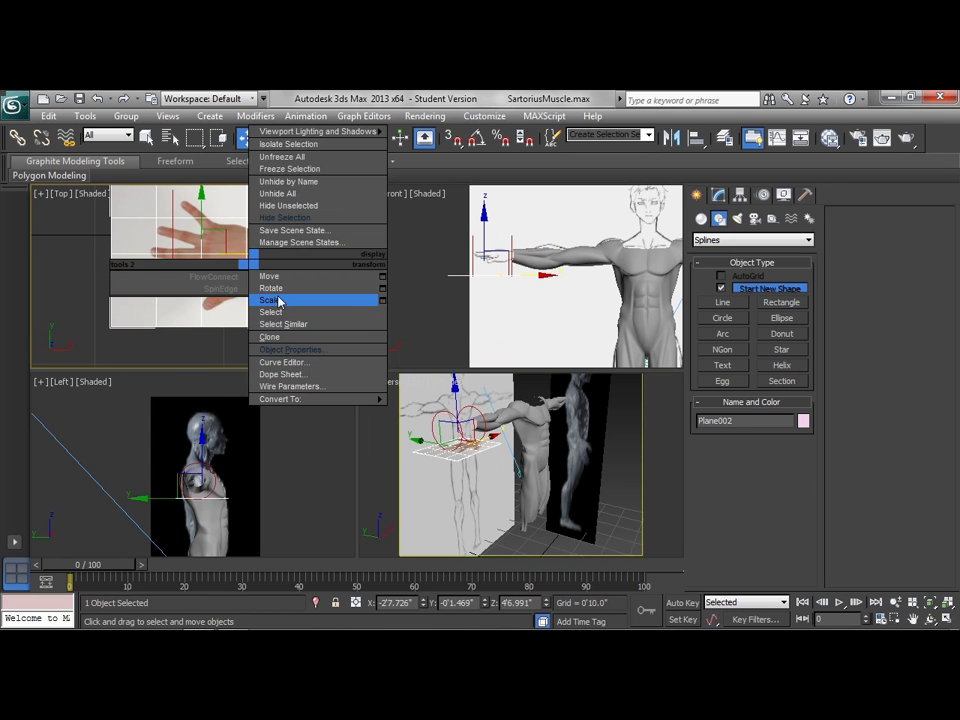
pyautogui.click(278, 302)
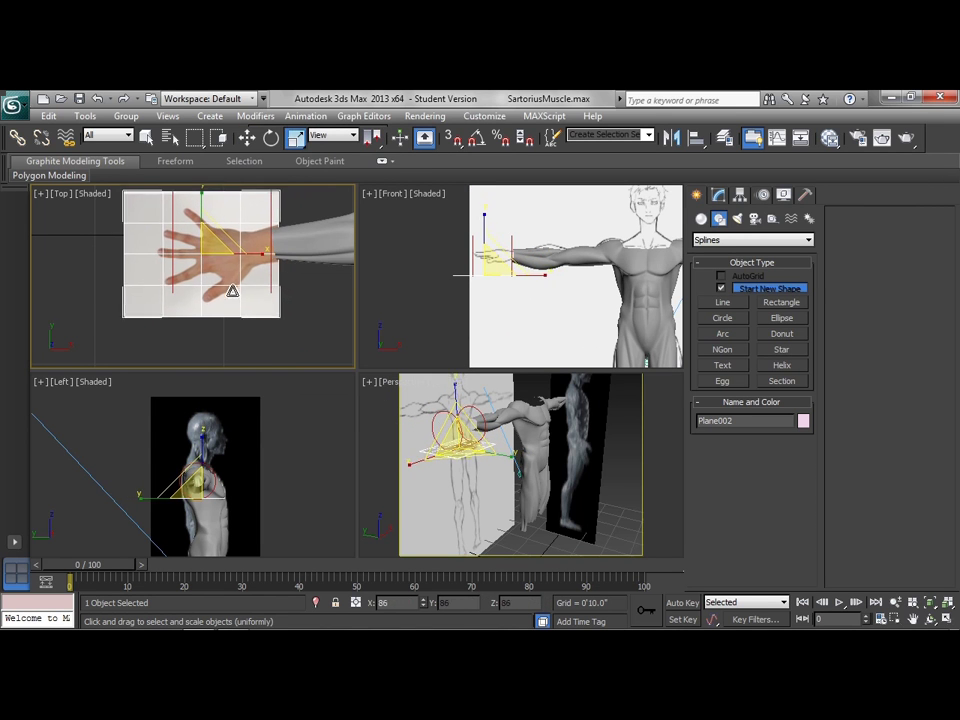
# Step: Move the hand plane in the top view to align the pictured wrist with the forearm, at about X -2'6.5", Y -0'1.2"
pyautogui.rightClick(231, 288)
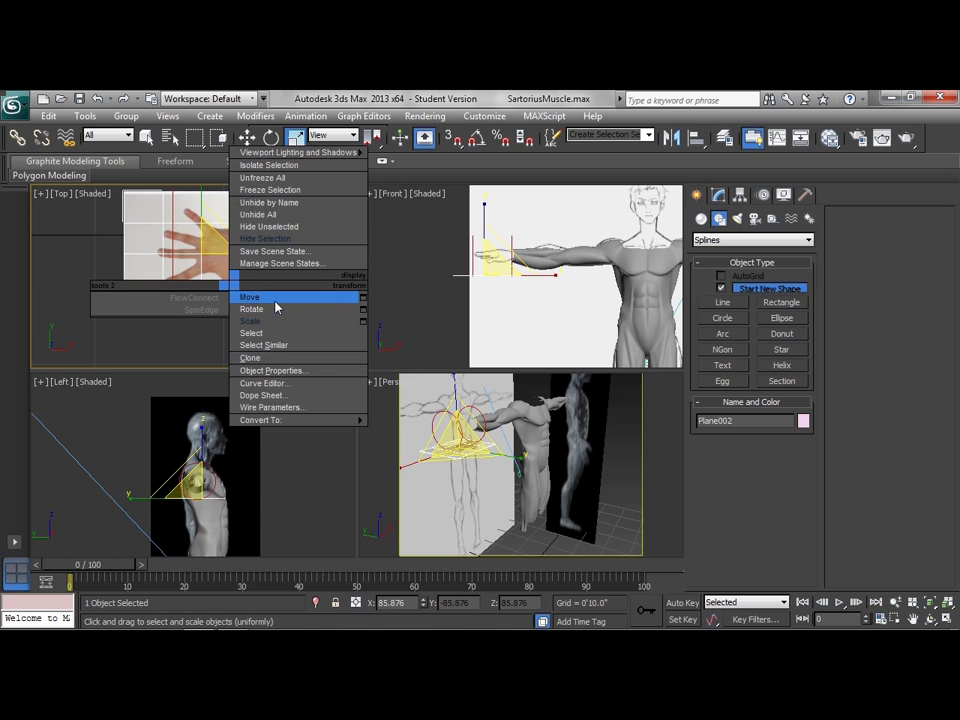
pyautogui.click(277, 303)
pyautogui.moveTo(248, 254); pyautogui.dragTo(254, 257)
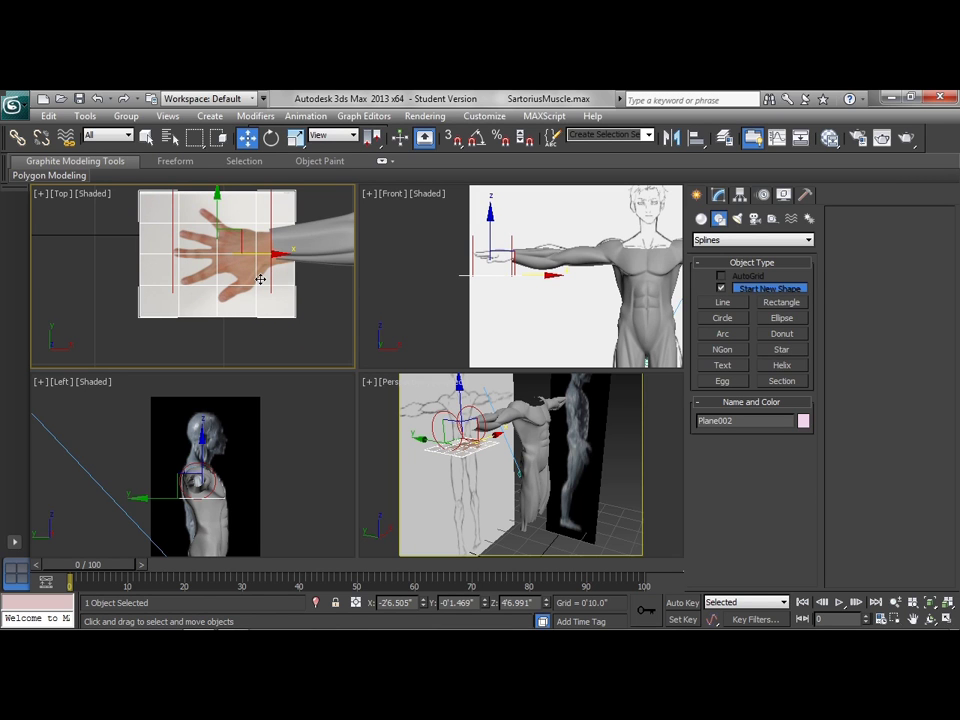
pyautogui.moveTo(289, 284); pyautogui.dragTo(225, 293, button='middle')
pyautogui.scroll(-4, 242, 297)
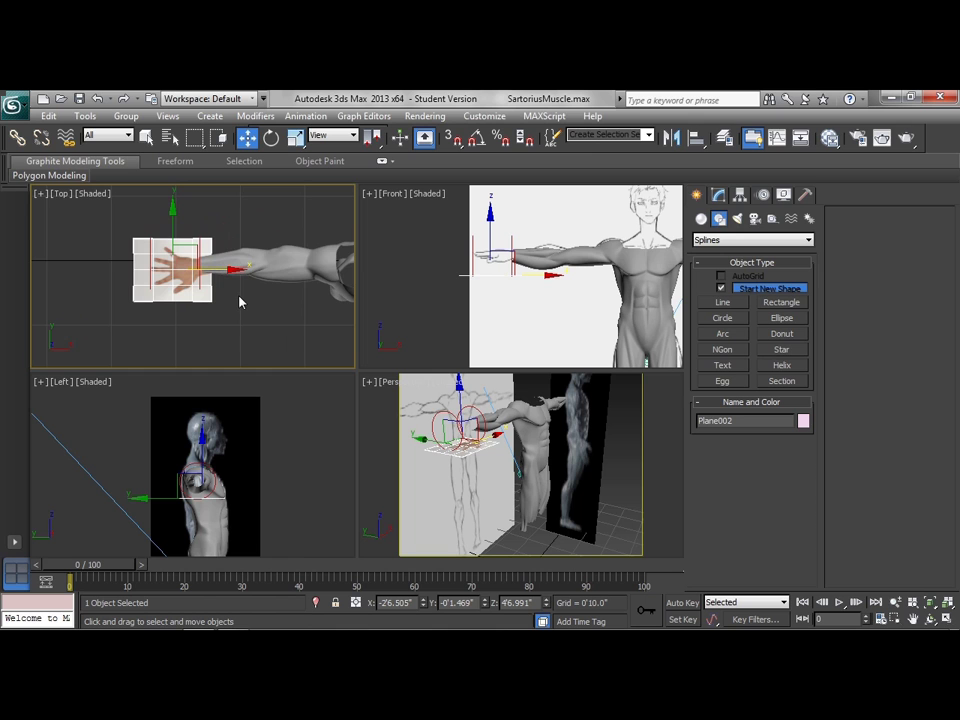
pyautogui.scroll(5, 224, 300)
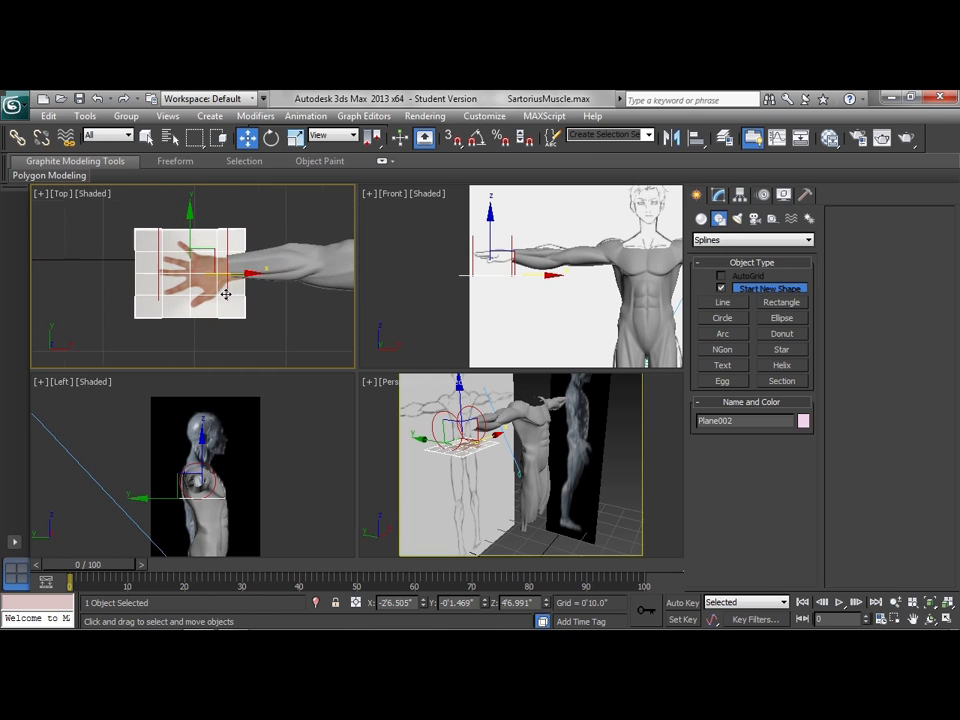
pyautogui.moveTo(193, 235); pyautogui.dragTo(193, 232)
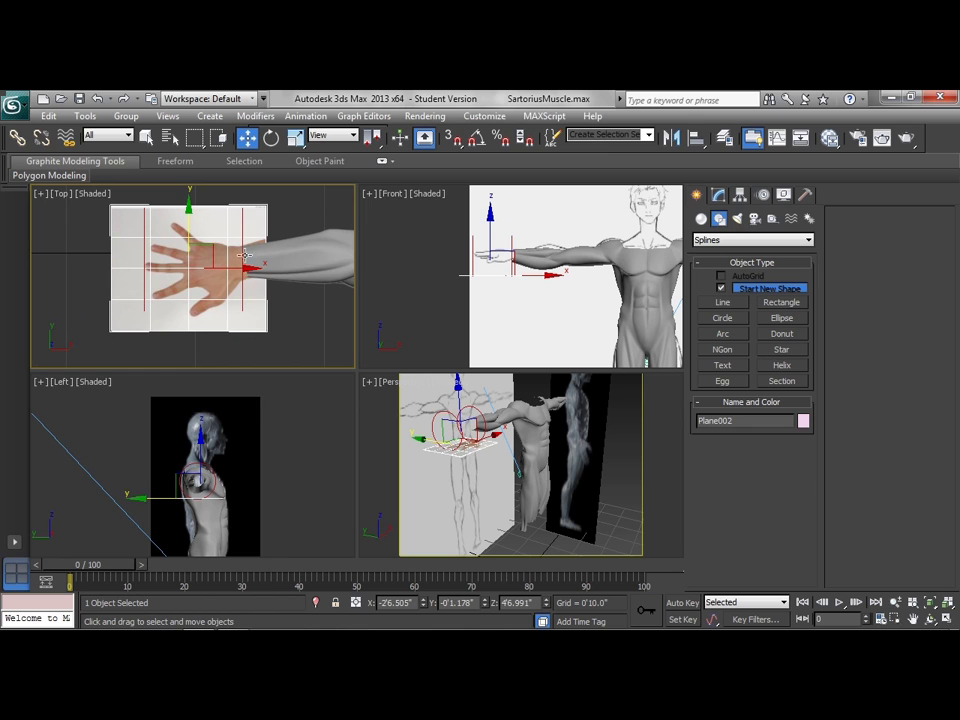
# Step: Reduce the hand plane's uniform scale to about 83.5% to fit the hand between the guide circles
pyautogui.rightClick(230, 291)
pyautogui.click(245, 322)
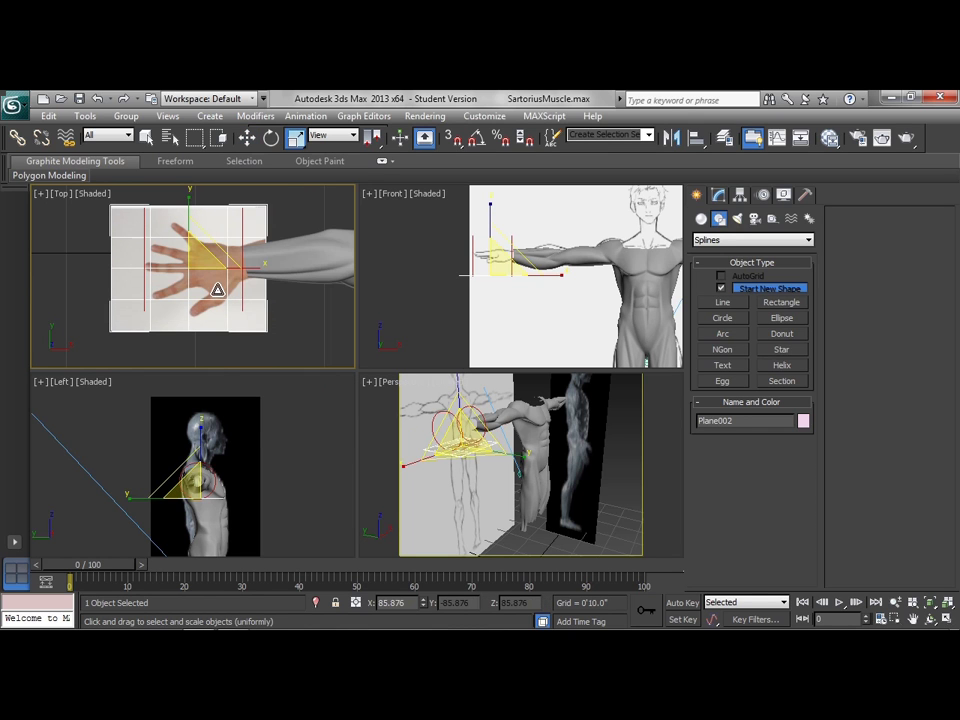
pyautogui.moveTo(217, 291); pyautogui.dragTo(229, 299)
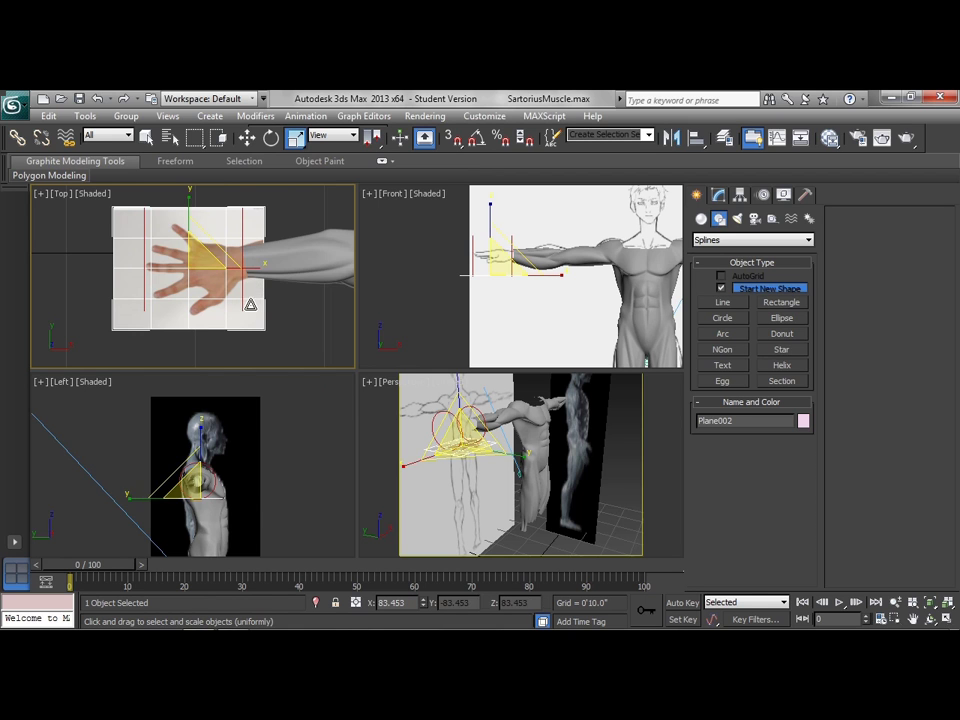
# Step: Nudge the hand plane in the top view to meet the wrist guide circle, at about X -2'6.4", Y -0'1.2"
pyautogui.rightClick(287, 327)
pyautogui.click(312, 327)
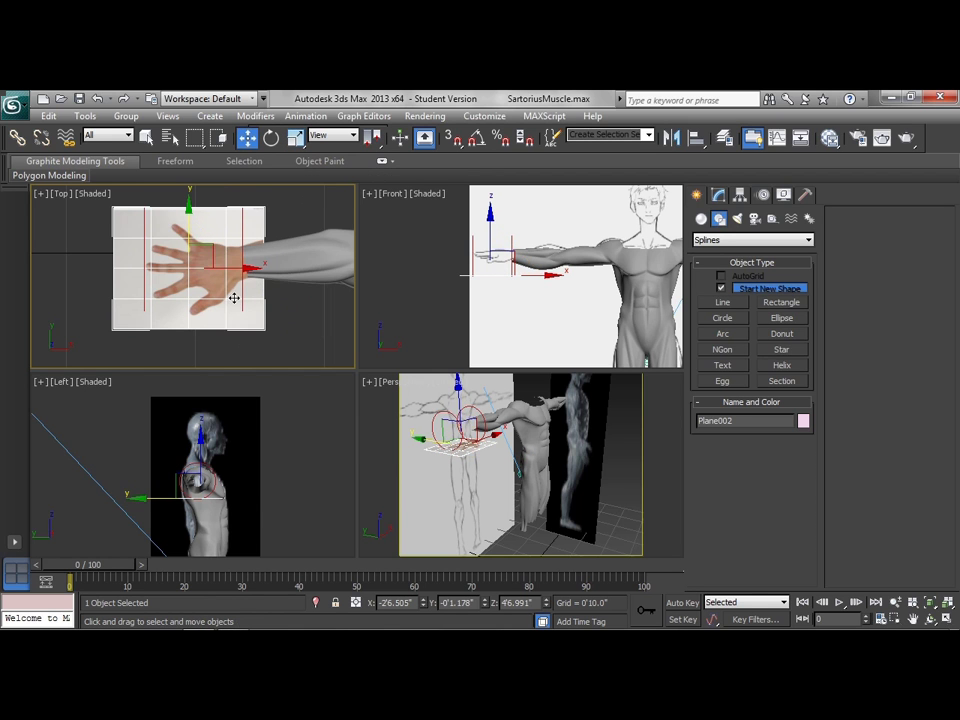
pyautogui.moveTo(234, 298); pyautogui.dragTo(235, 306, button='middle')
pyautogui.moveTo(214, 255); pyautogui.dragTo(216, 255)
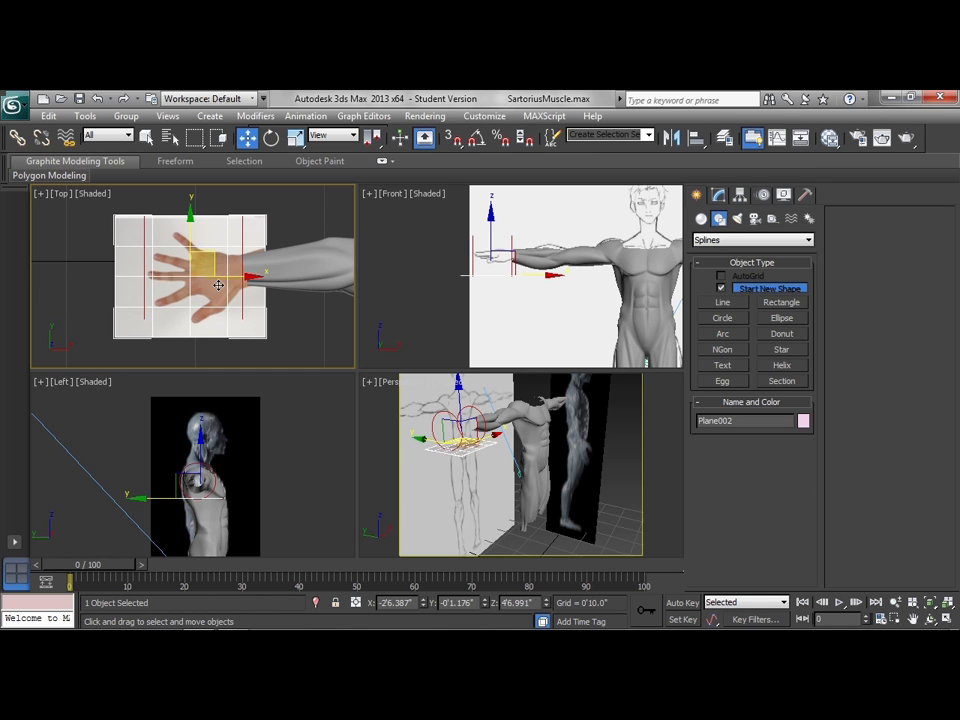
pyautogui.scroll(5, 518, 272)
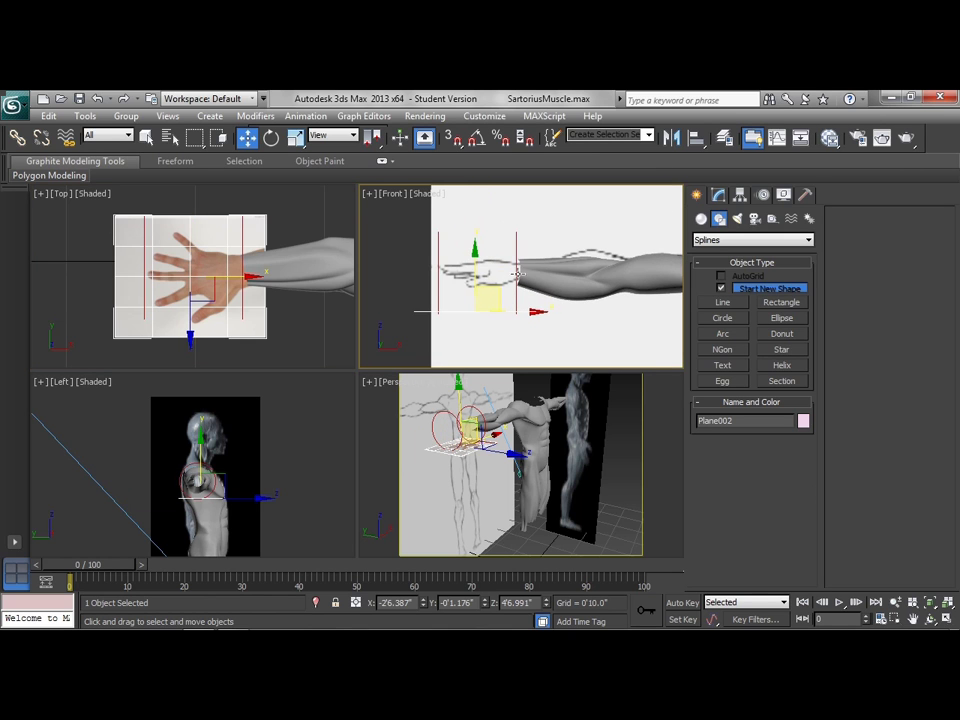